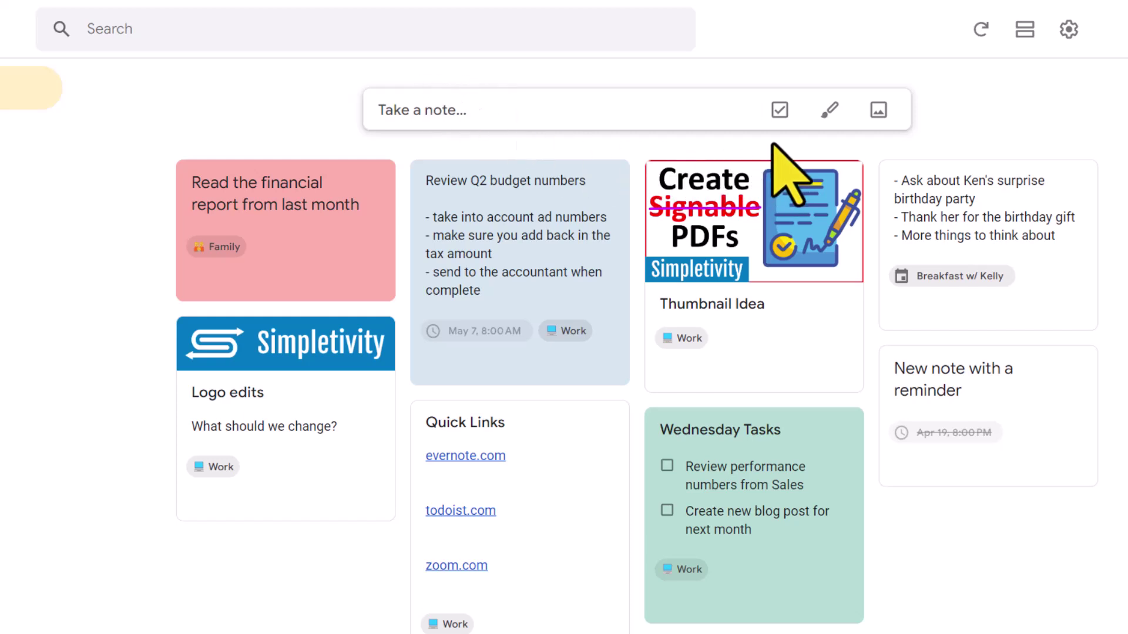
Start a new checklist with Apples and Oranges as the first items.
click(780, 110)
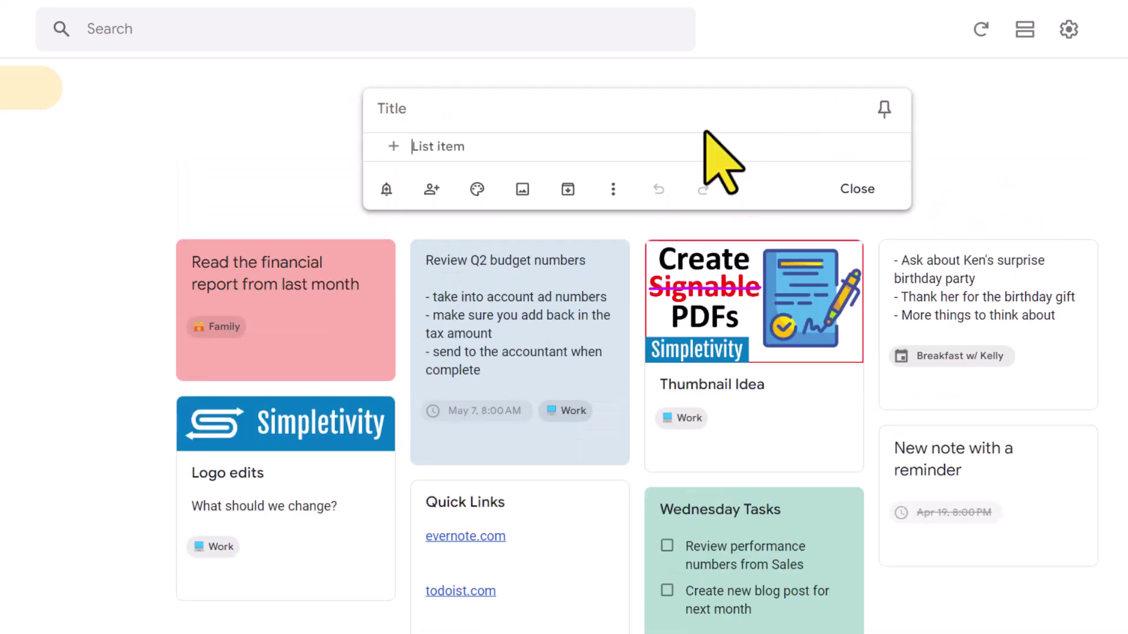
text(Apples)
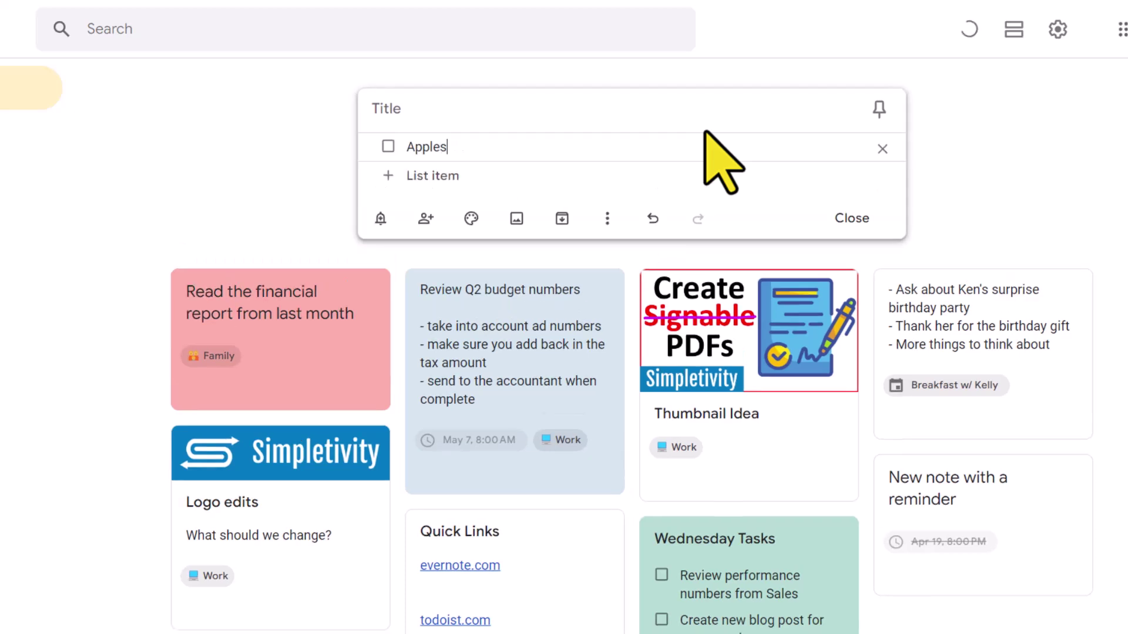
key(Return)
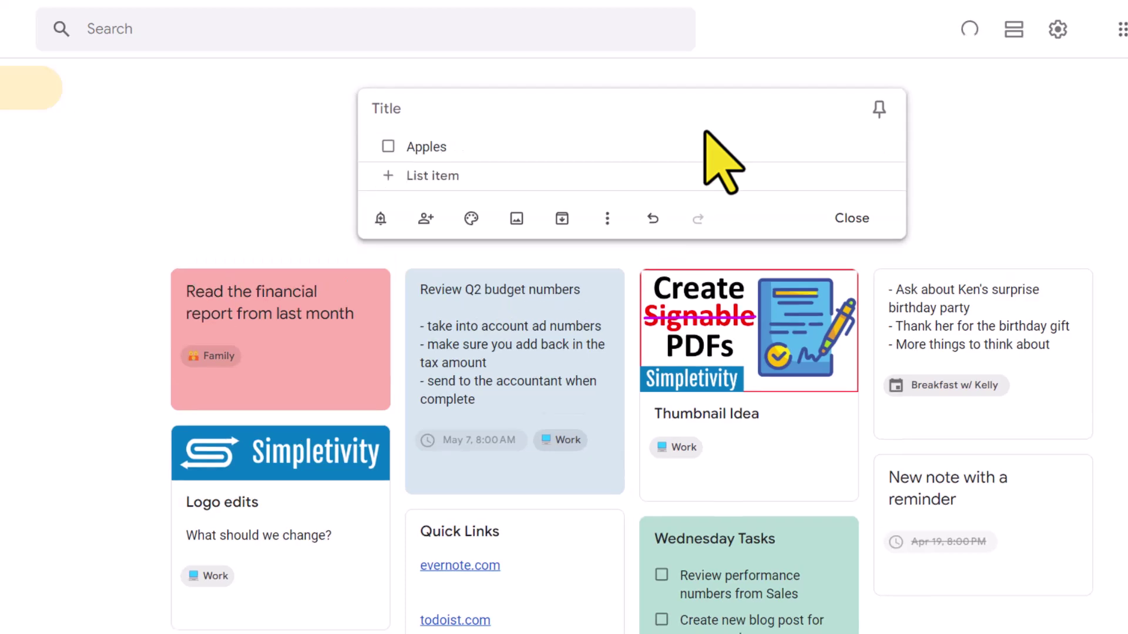
text(Oranges)
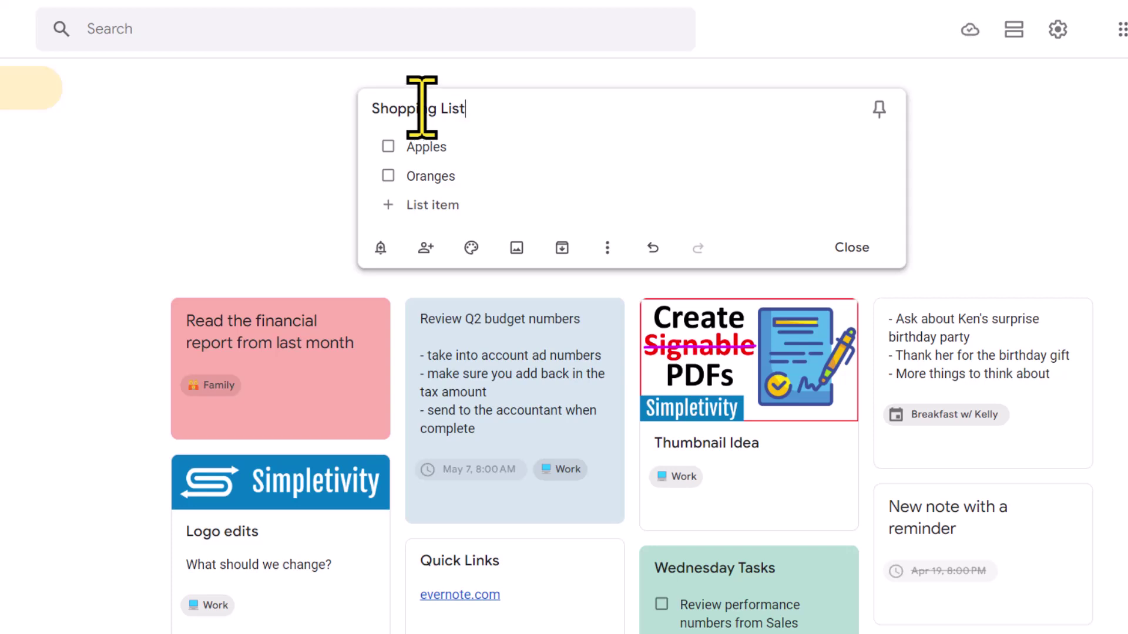
Add Bananas and Milk from the autocomplete suggestions, then return to the Shopping List title.
click(449, 205)
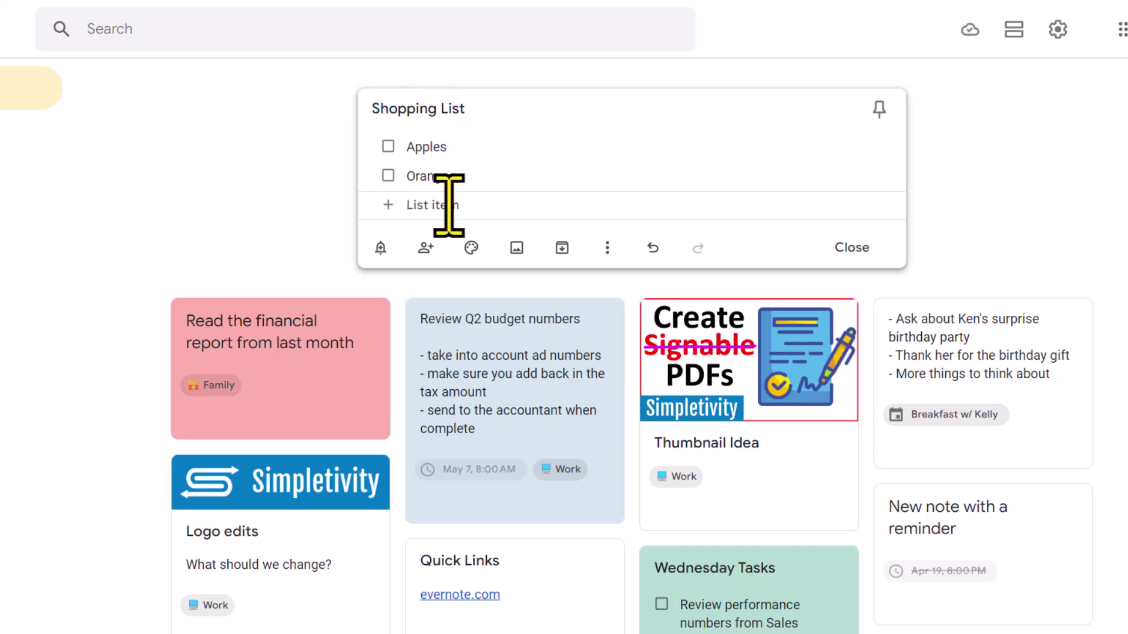
text(Ban)
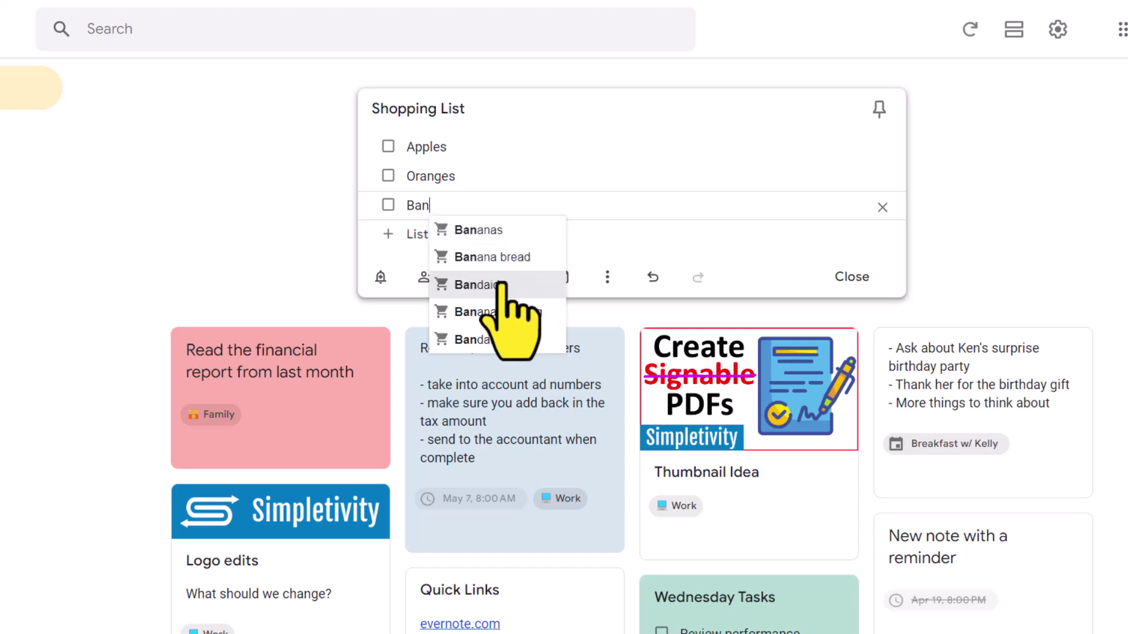
click(479, 230)
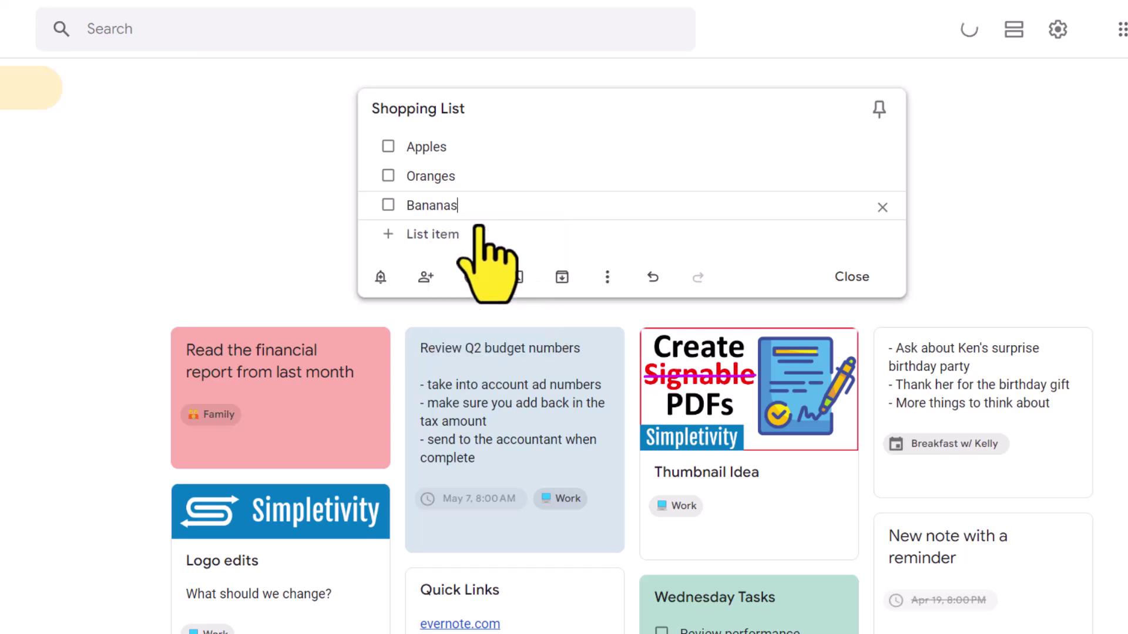
click(447, 235)
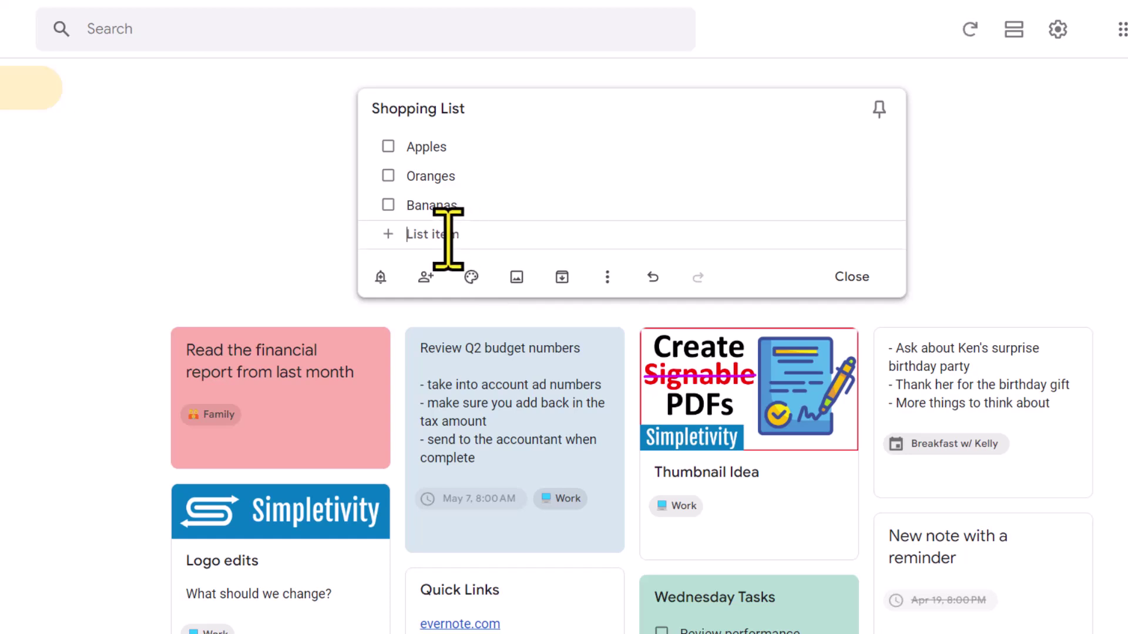
text(Mi)
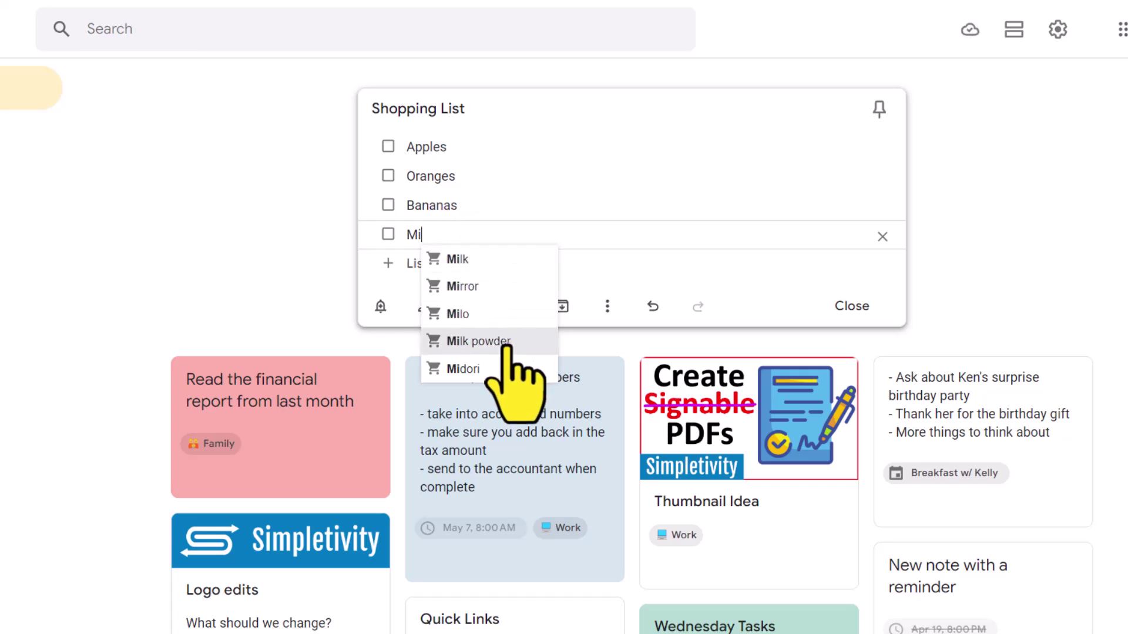
click(486, 261)
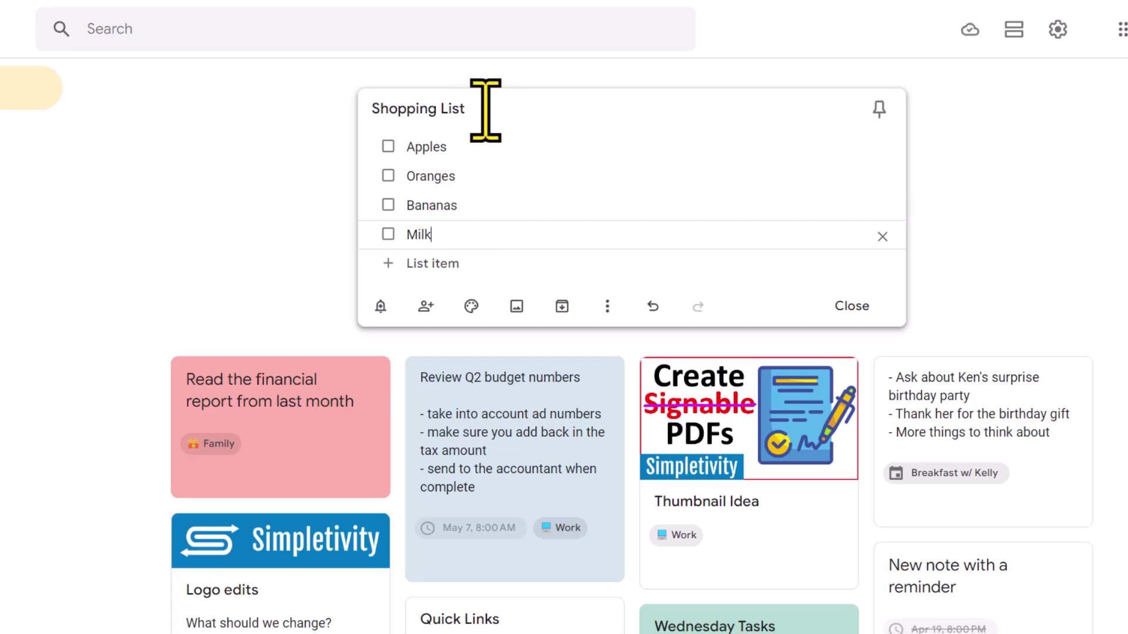
click(485, 111)
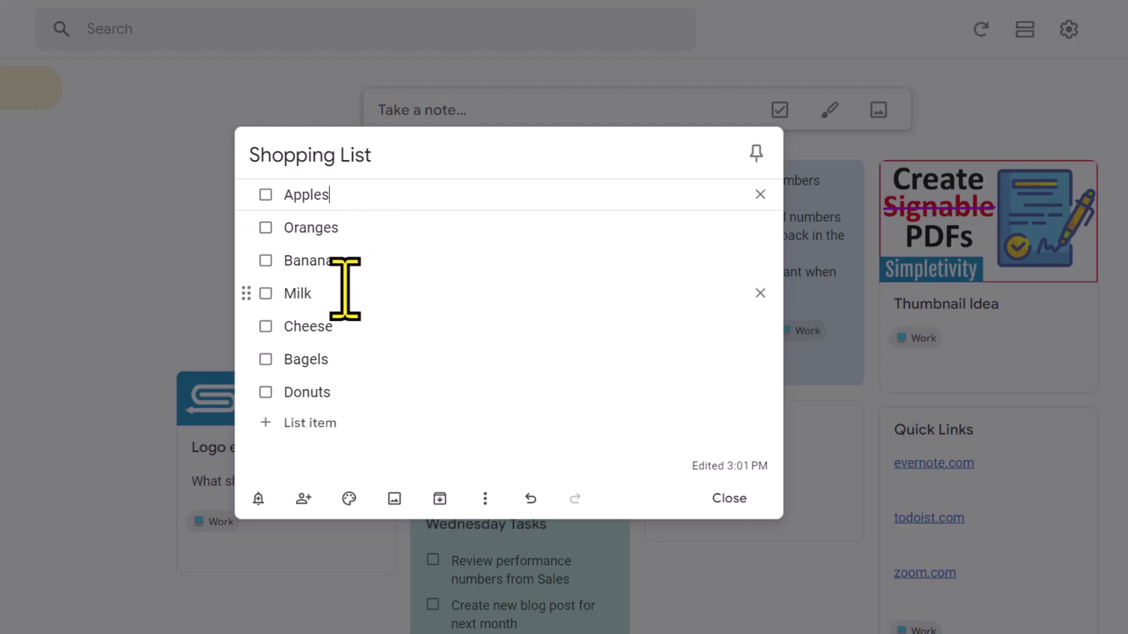
Drag Cheese up above Milk so it follows Bananas.
drag(242, 327, 244, 286)
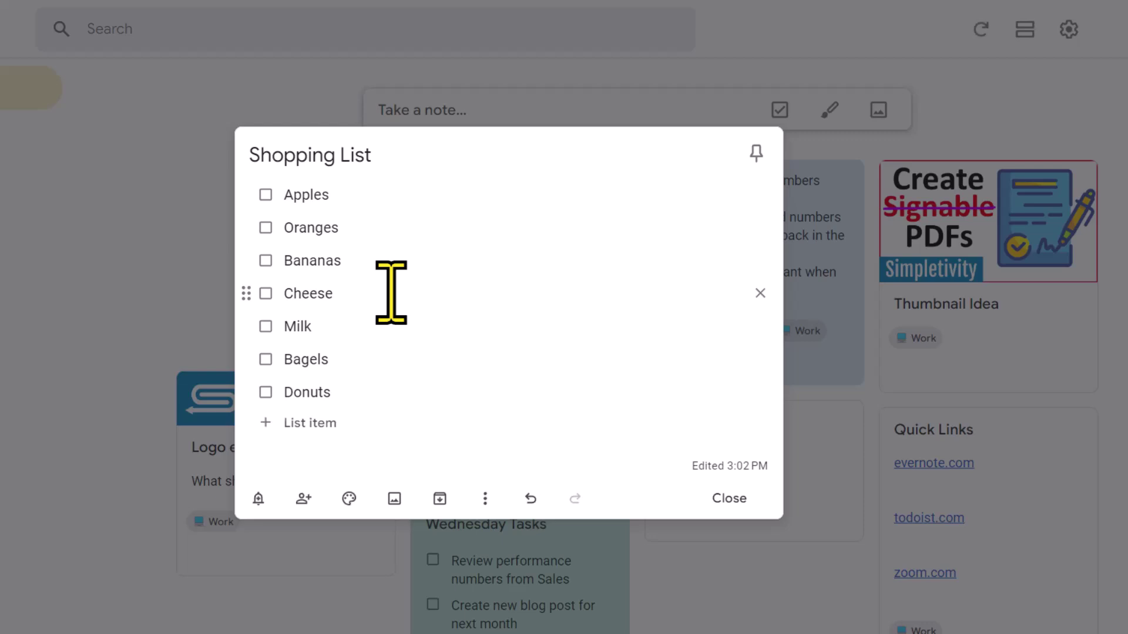
Insert a new item above Apples and name it Produce.
click(285, 197)
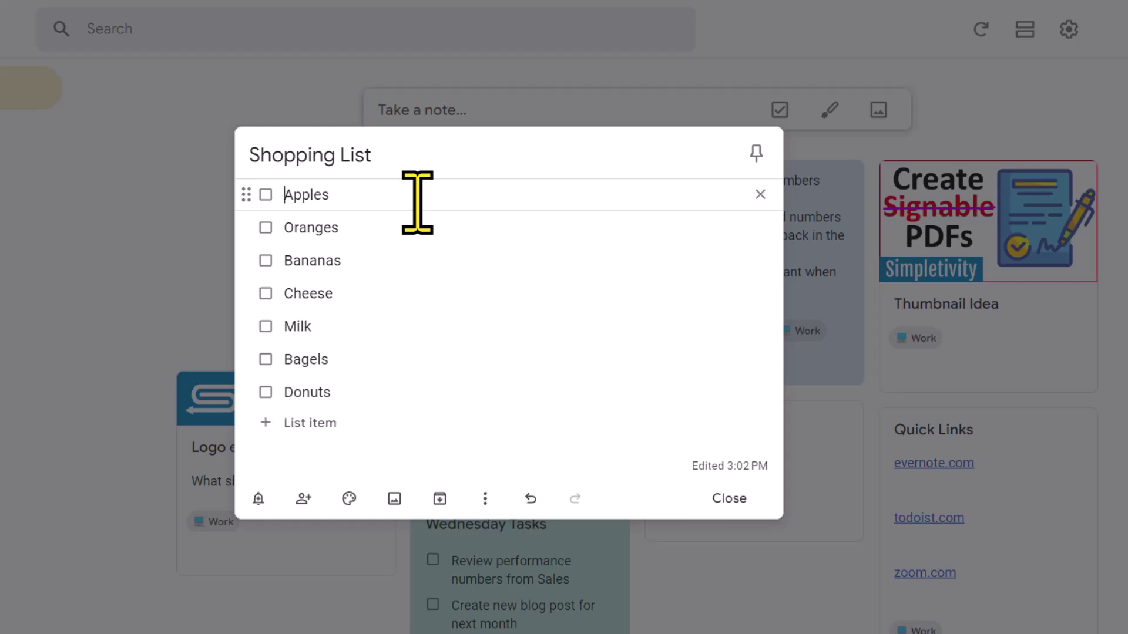
key(Return)
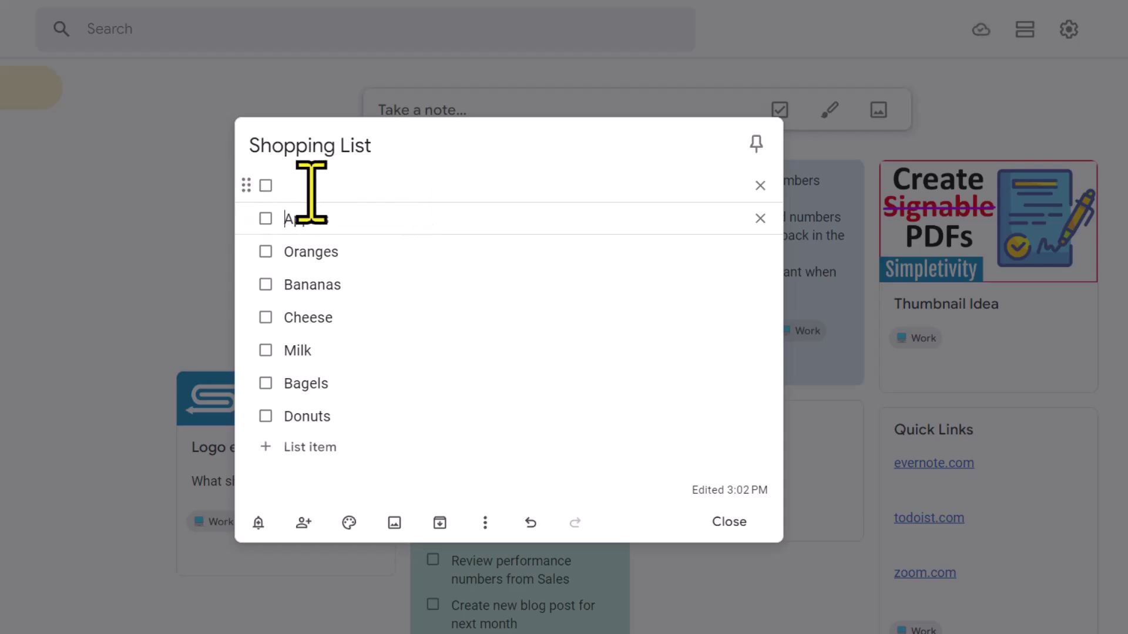
click(311, 188)
text(Produce)
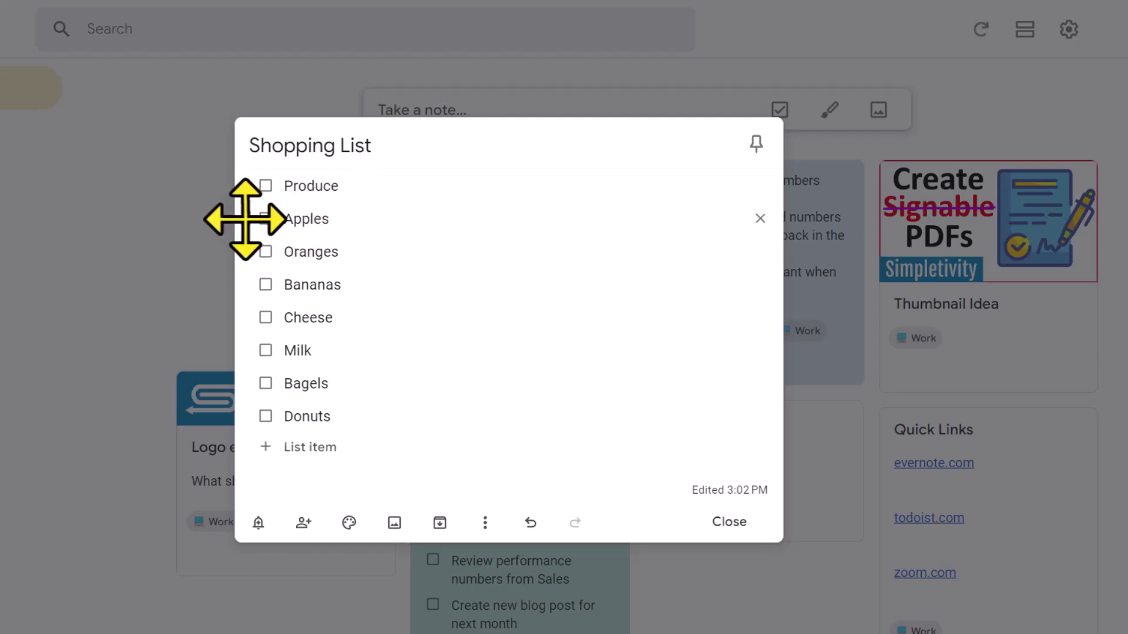
Indent Apples, Oranges and Bananas under the Produce heading.
drag(245, 219, 323, 221)
drag(245, 253, 326, 253)
drag(247, 283, 349, 283)
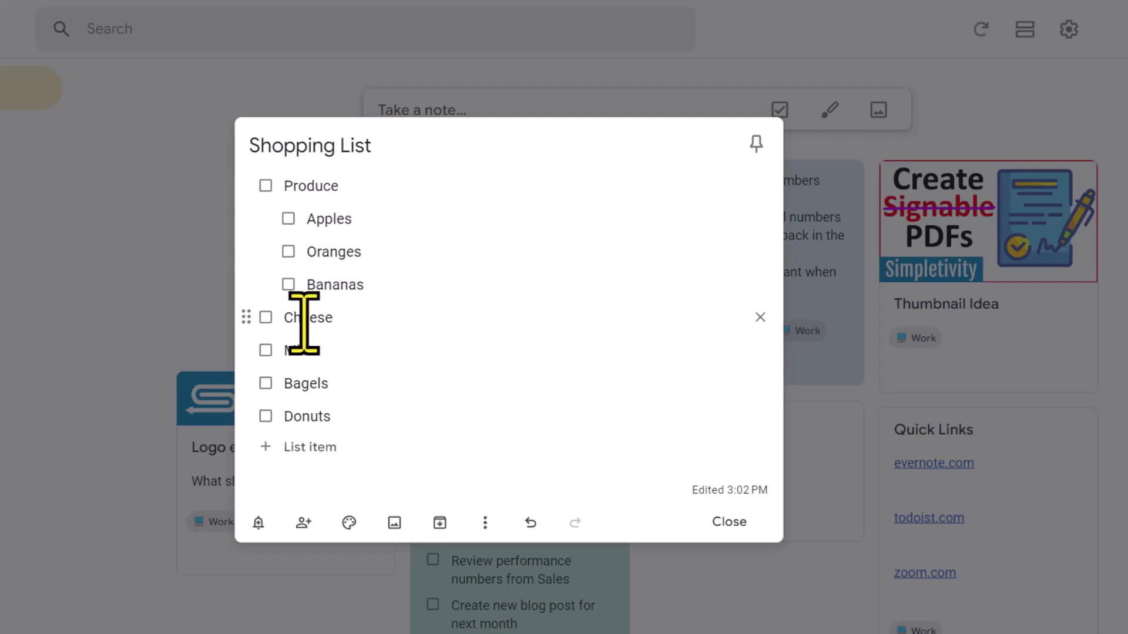
Insert a Dairy heading item above Cheese.
click(284, 322)
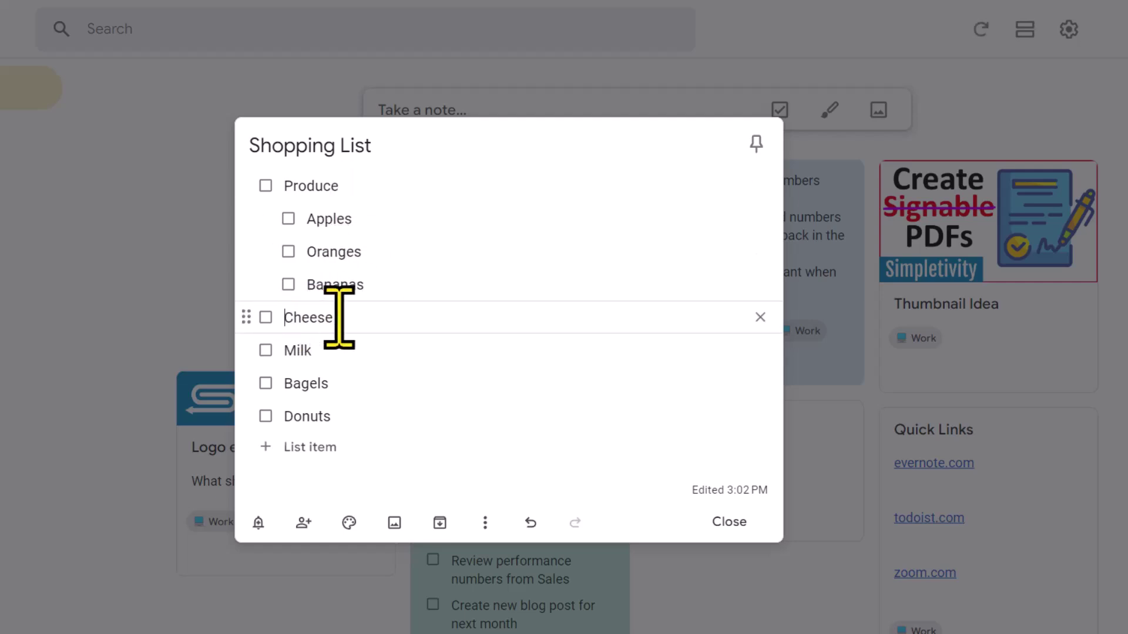
key(Return)
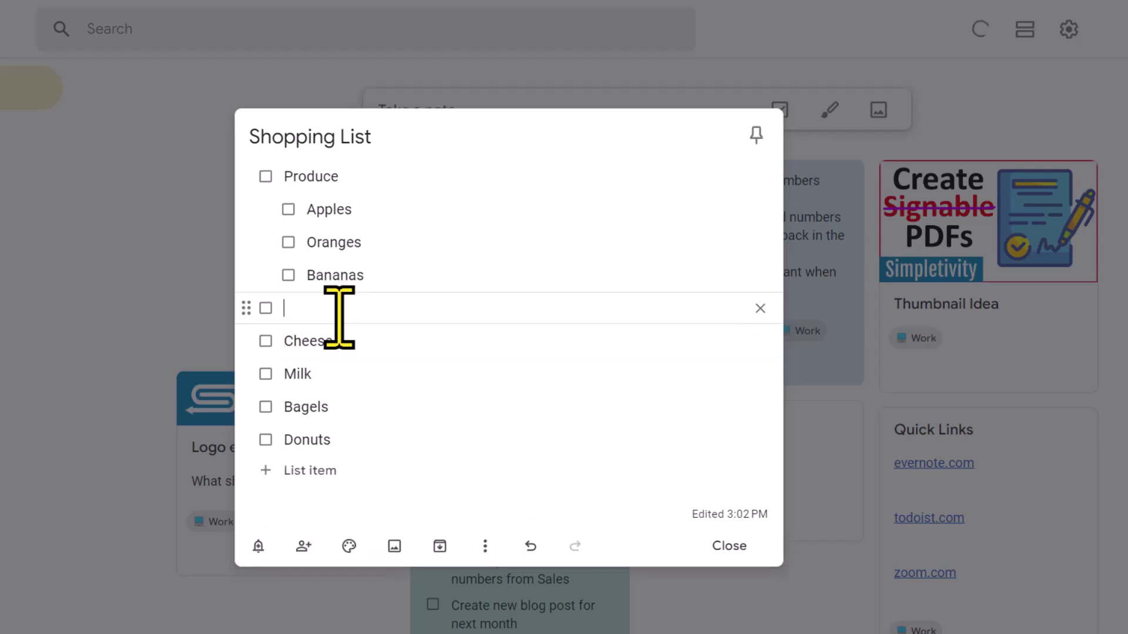
text(Dairy)
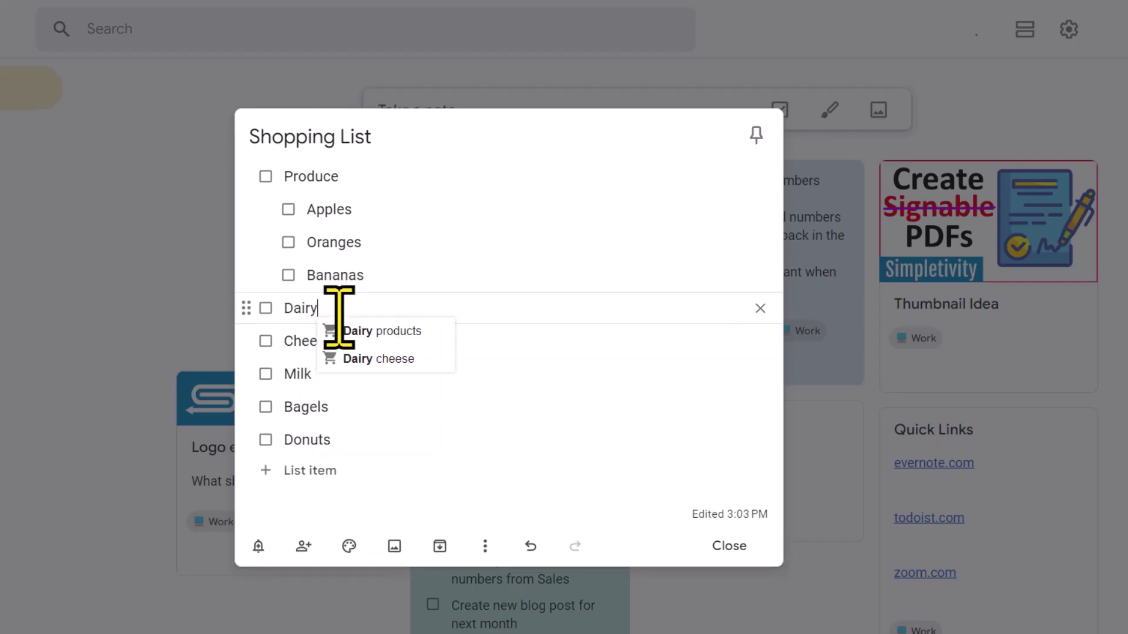
click(247, 340)
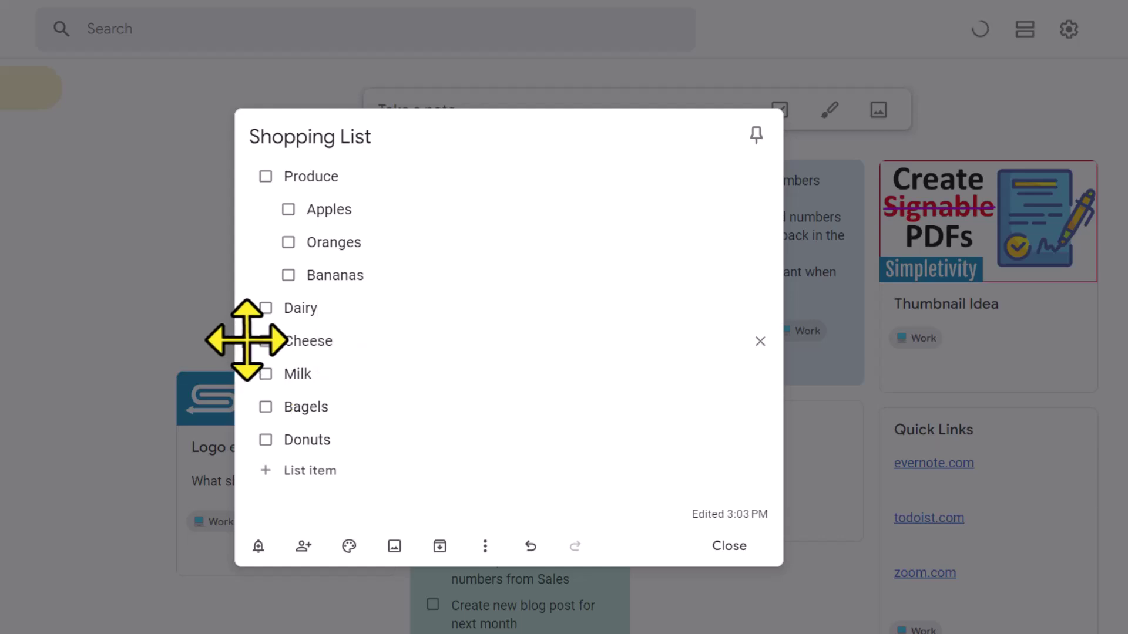
Indent Cheese and Milk under the Dairy heading.
drag(247, 340, 273, 344)
drag(242, 378, 324, 376)
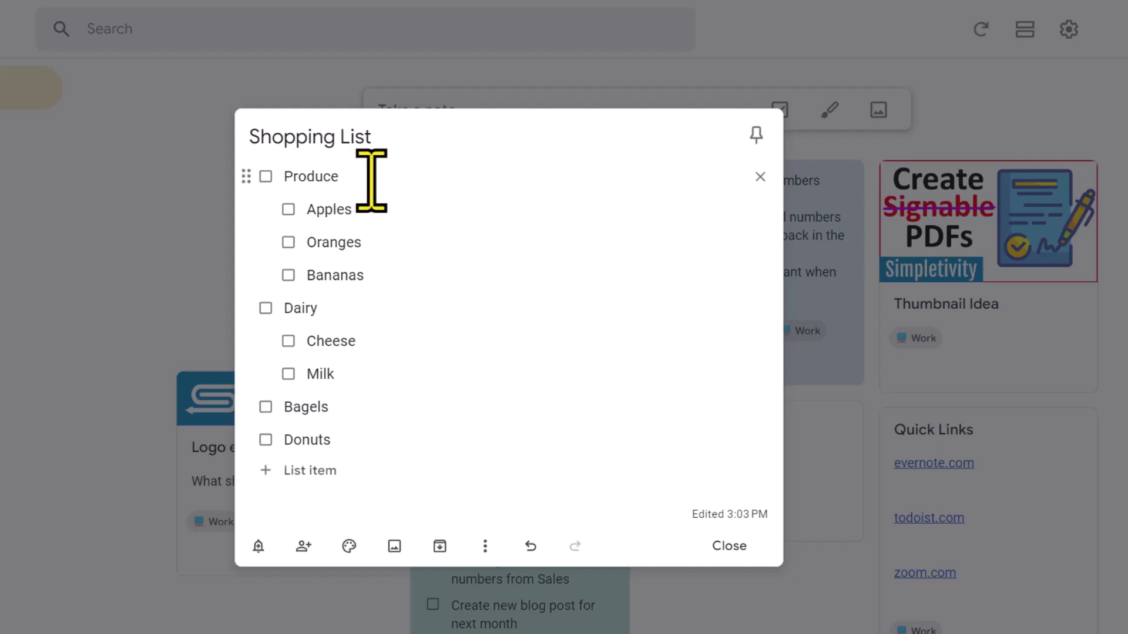
click(376, 281)
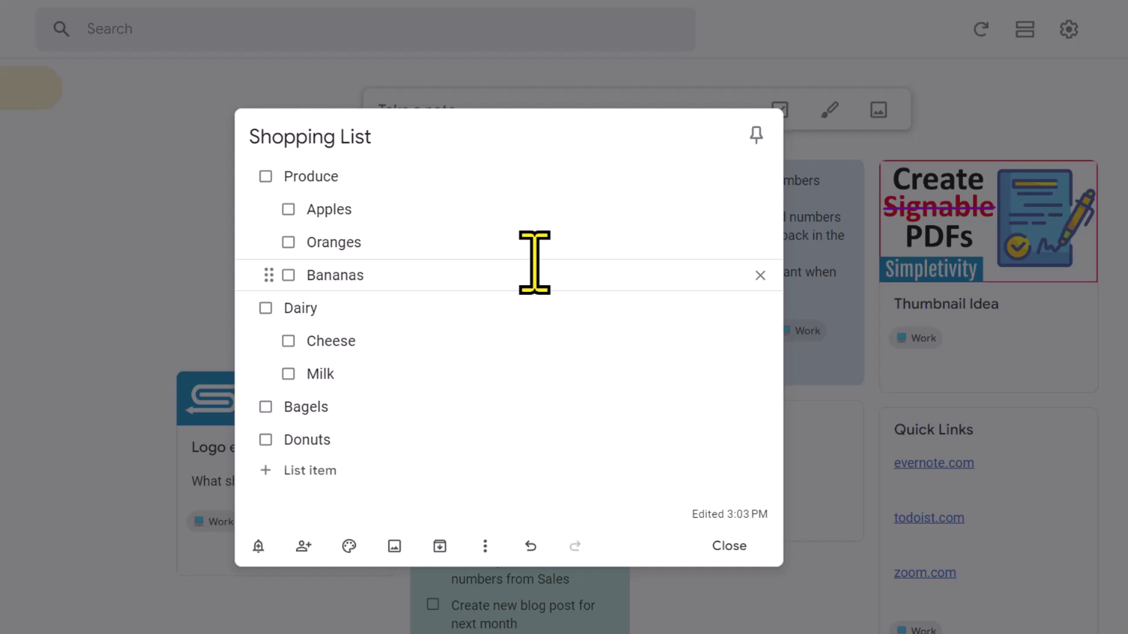
Add Carrots and Lettuce below Bananas under Produce, picking both from suggestions.
key(Return)
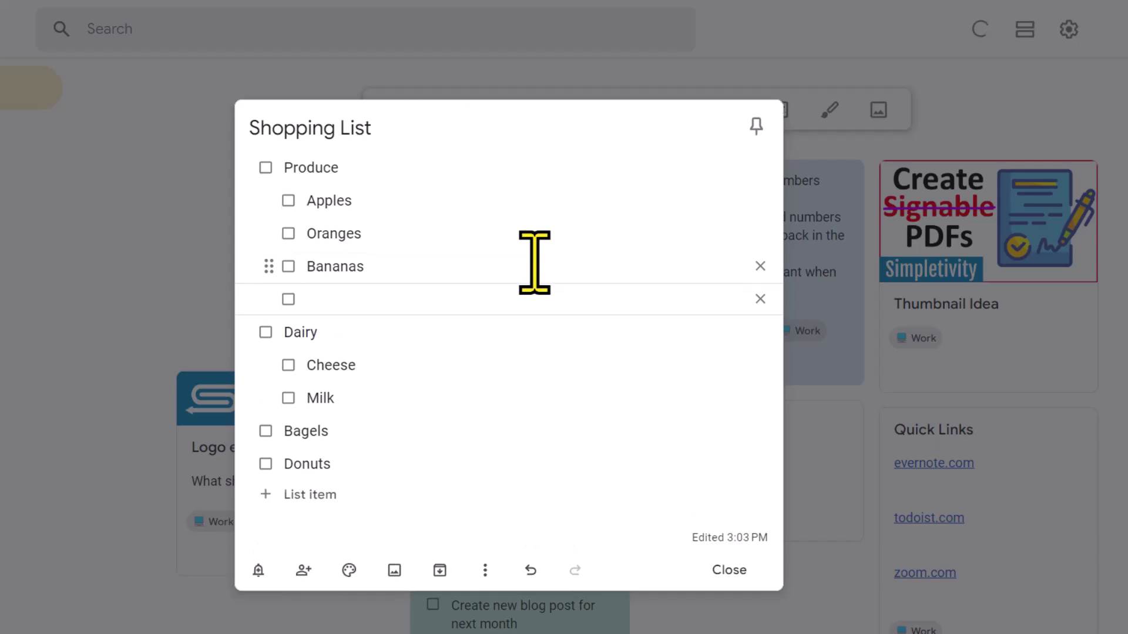
text(Carr)
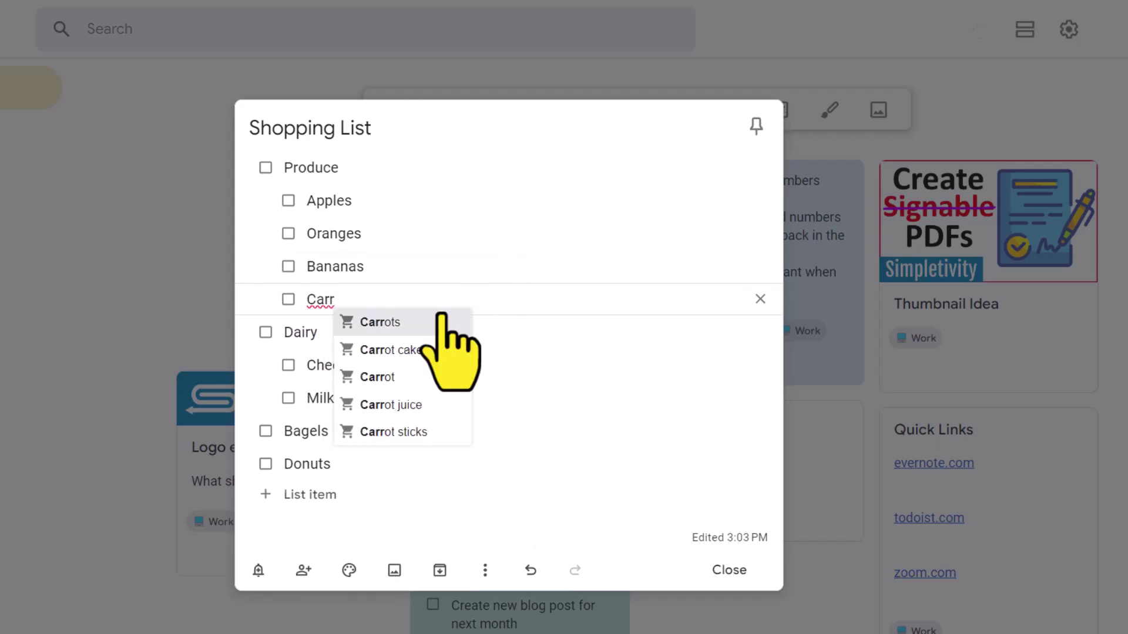
click(408, 323)
key(Return)
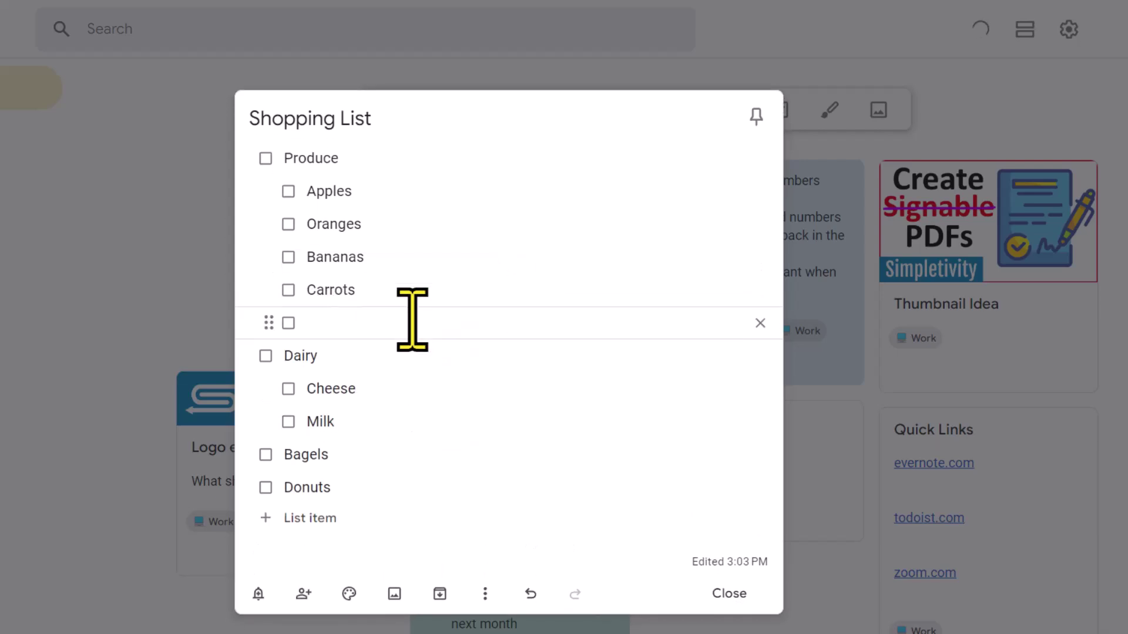
text(Lett)
click(390, 346)
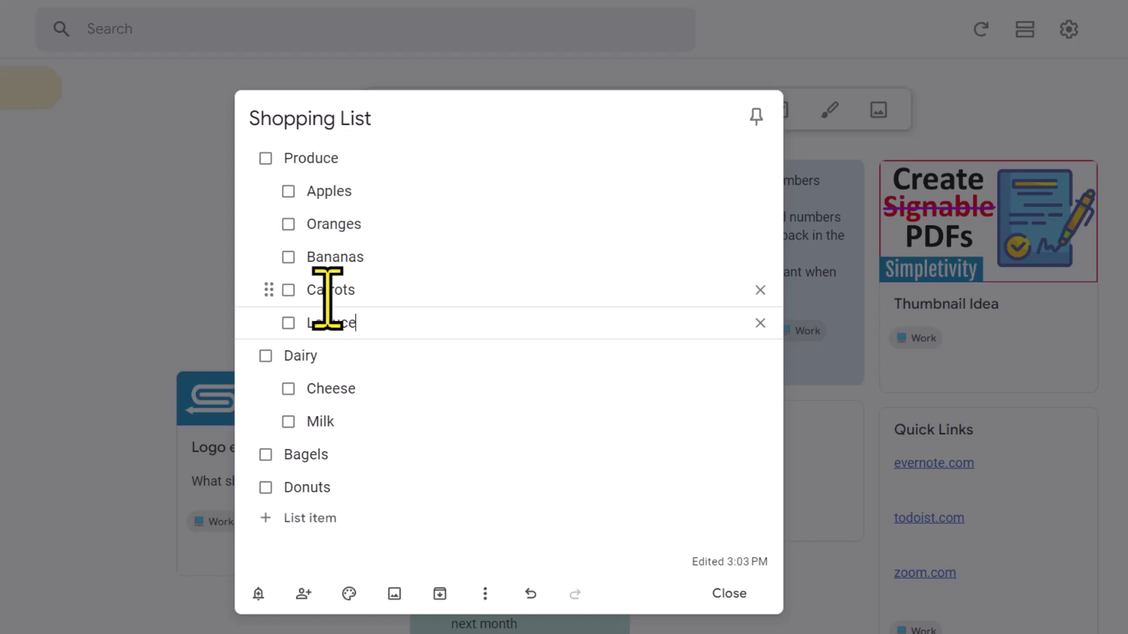
click(266, 158)
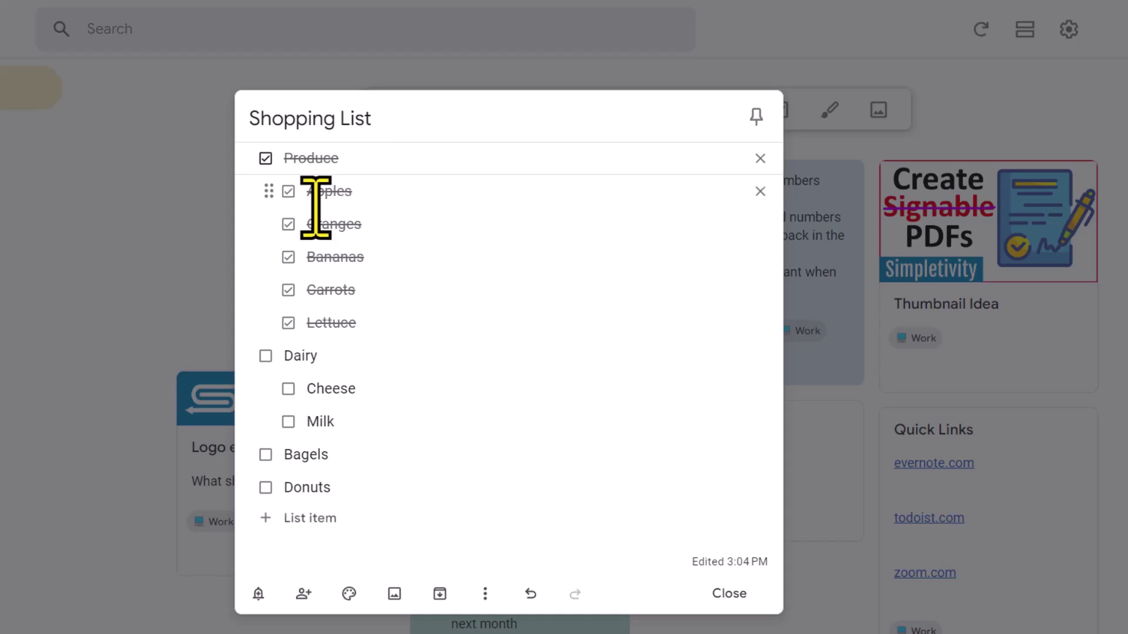
click(288, 224)
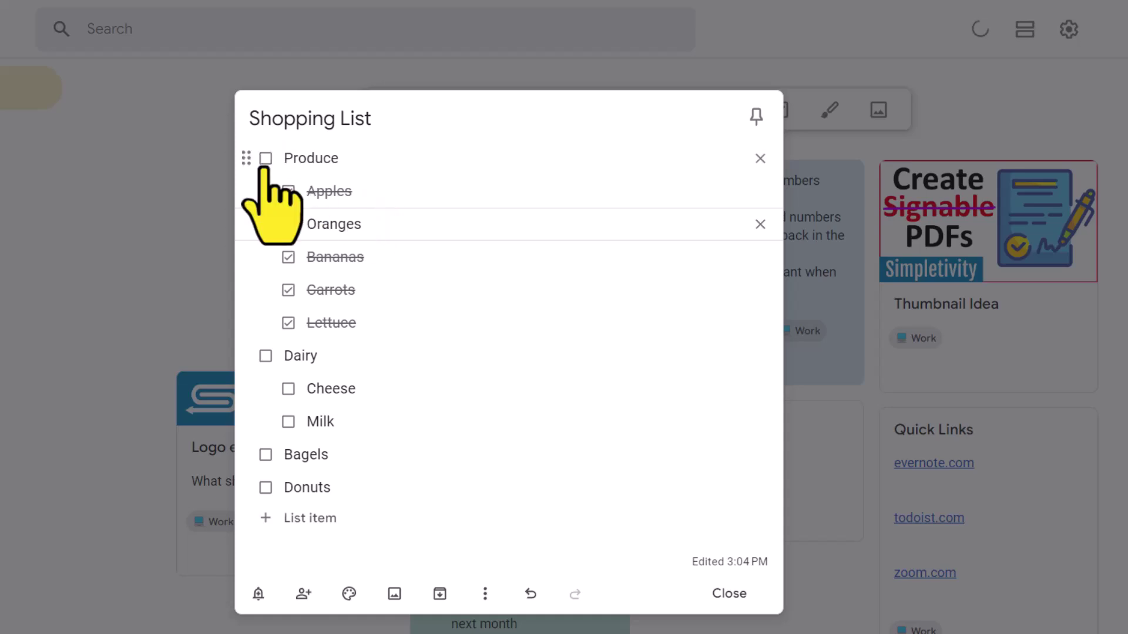
click(288, 191)
click(288, 257)
click(288, 290)
click(288, 322)
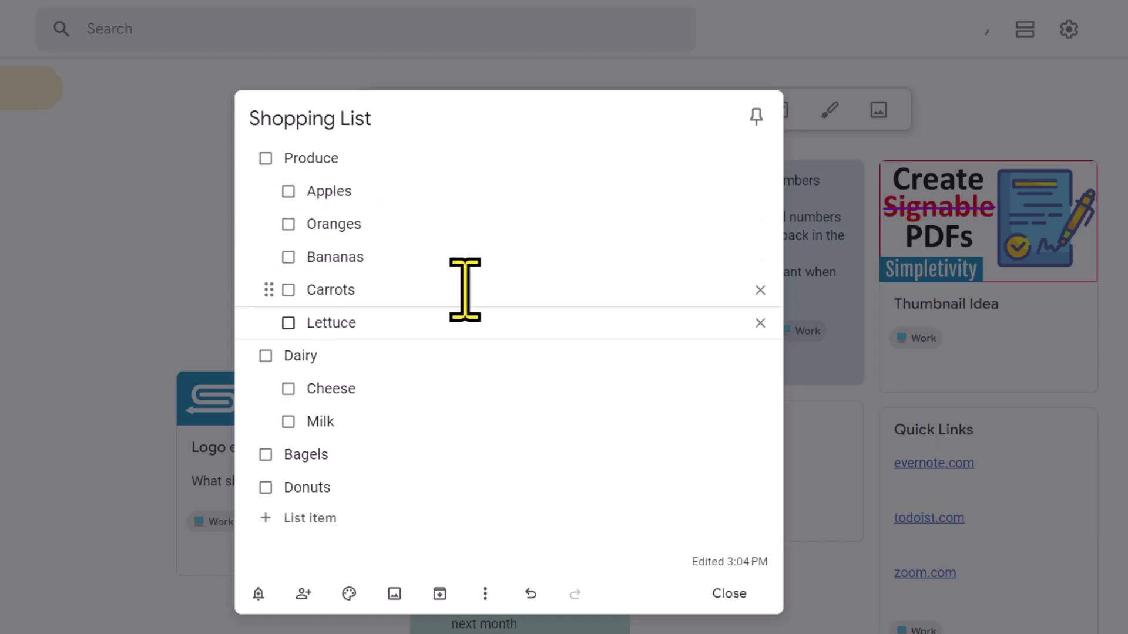
Insert a Bakery heading above Bagels and indent Bagels and Donuts beneath it.
key(Down)
key(Down)
key(Down)
key(Down)
key(Return)
key(Up)
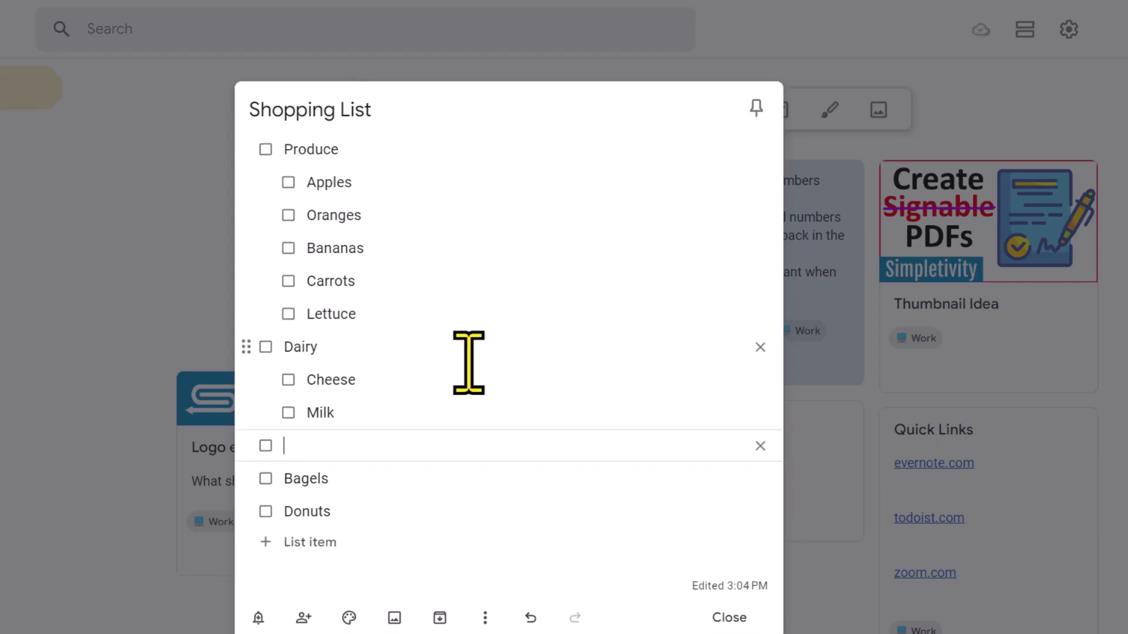
text(Bakery)
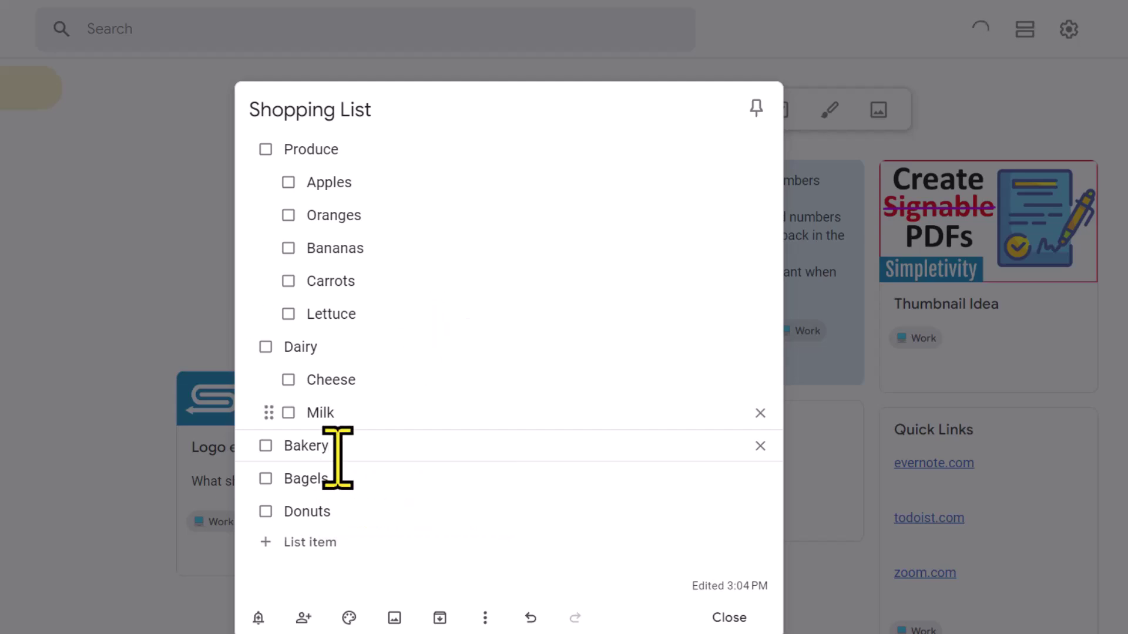
drag(247, 474, 329, 476)
drag(266, 512, 337, 514)
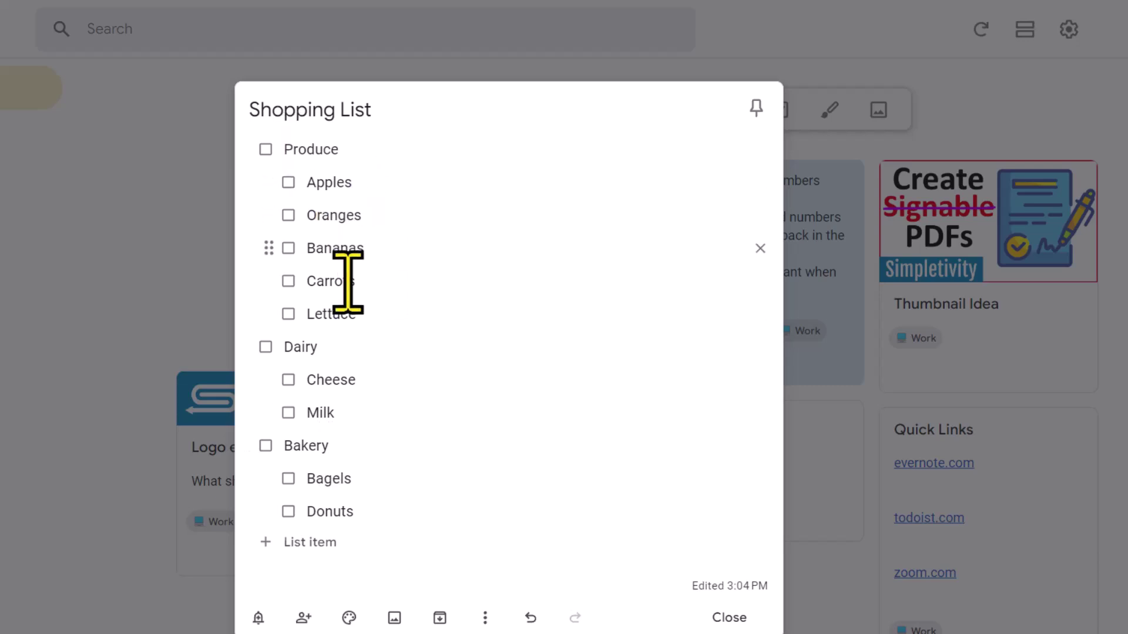
click(285, 152)
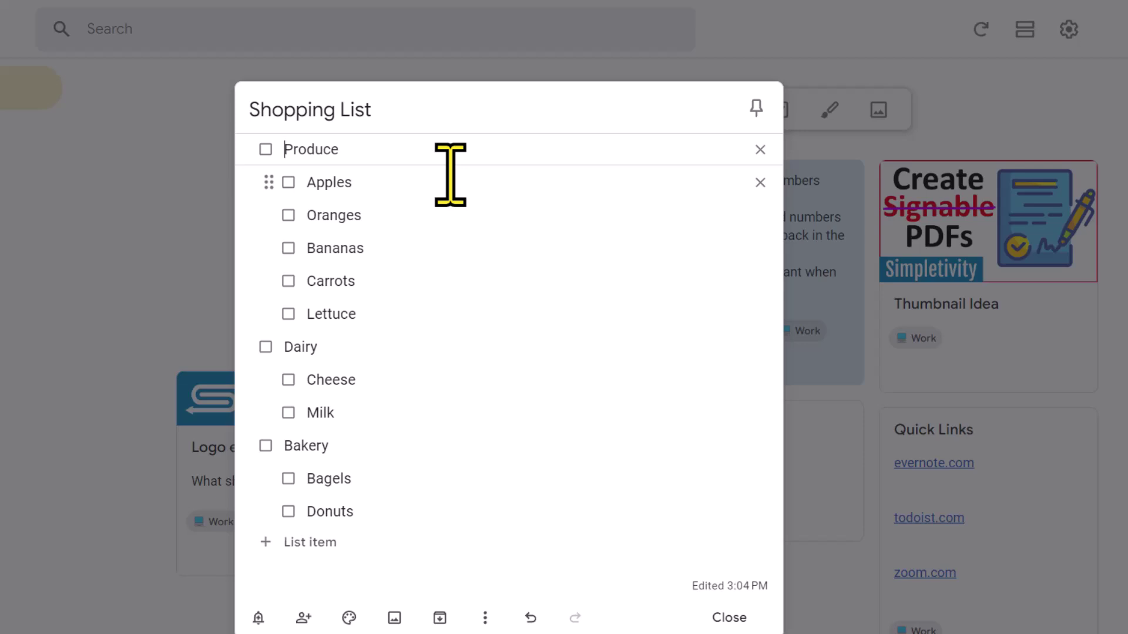
Prefix Produce with an apple, Dairy with a milk glass and Bakery with a bread emoji.
key(super+period)
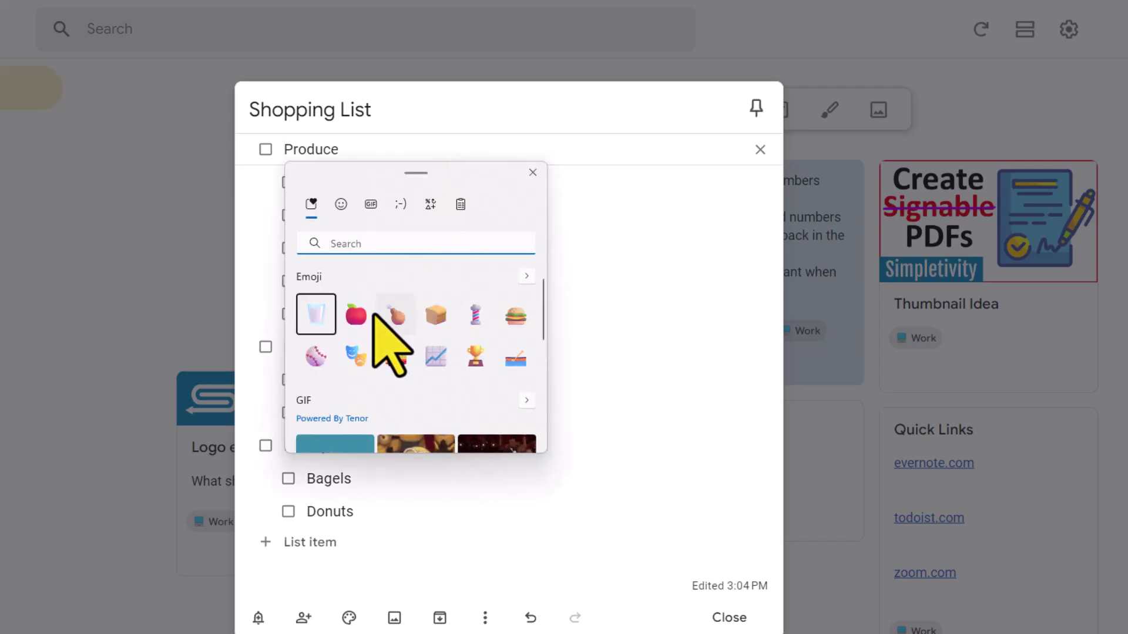
click(361, 318)
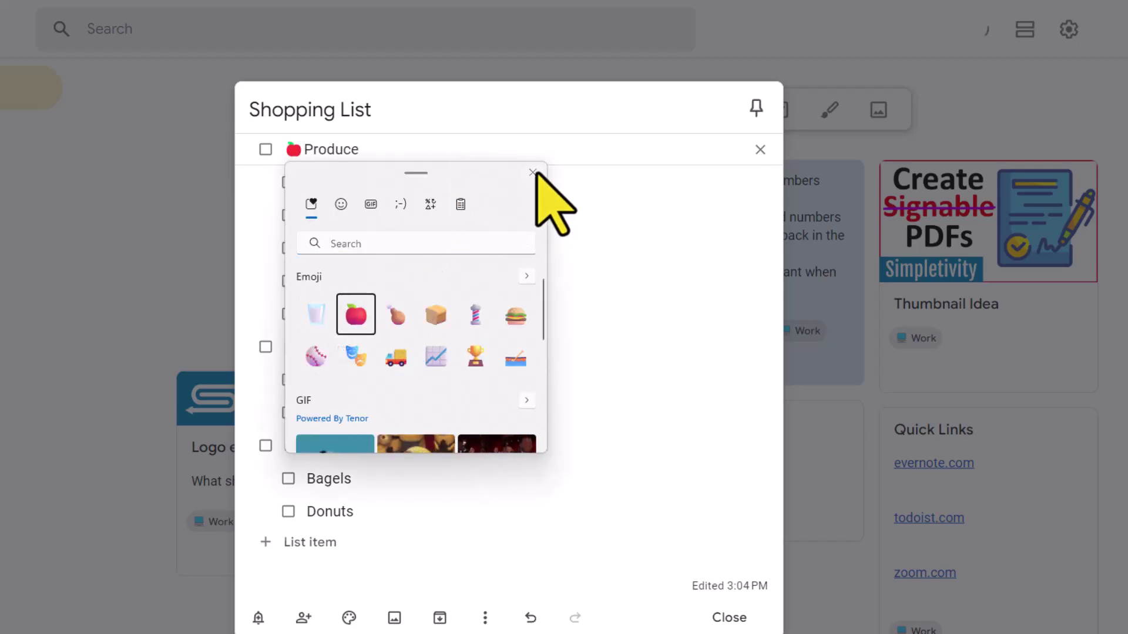
click(534, 173)
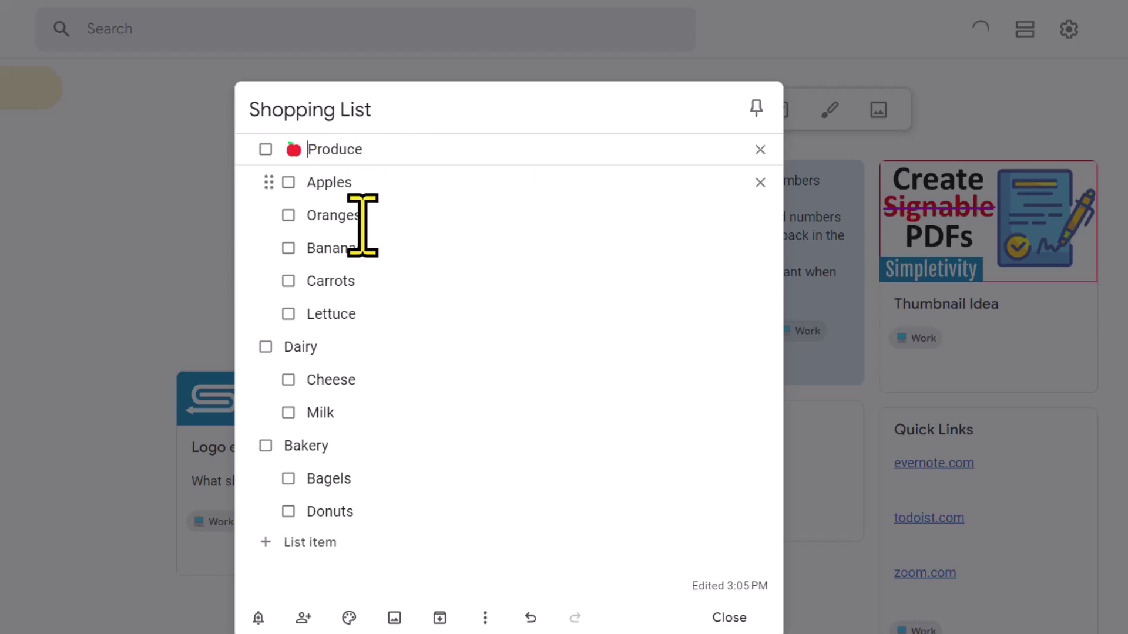
click(282, 350)
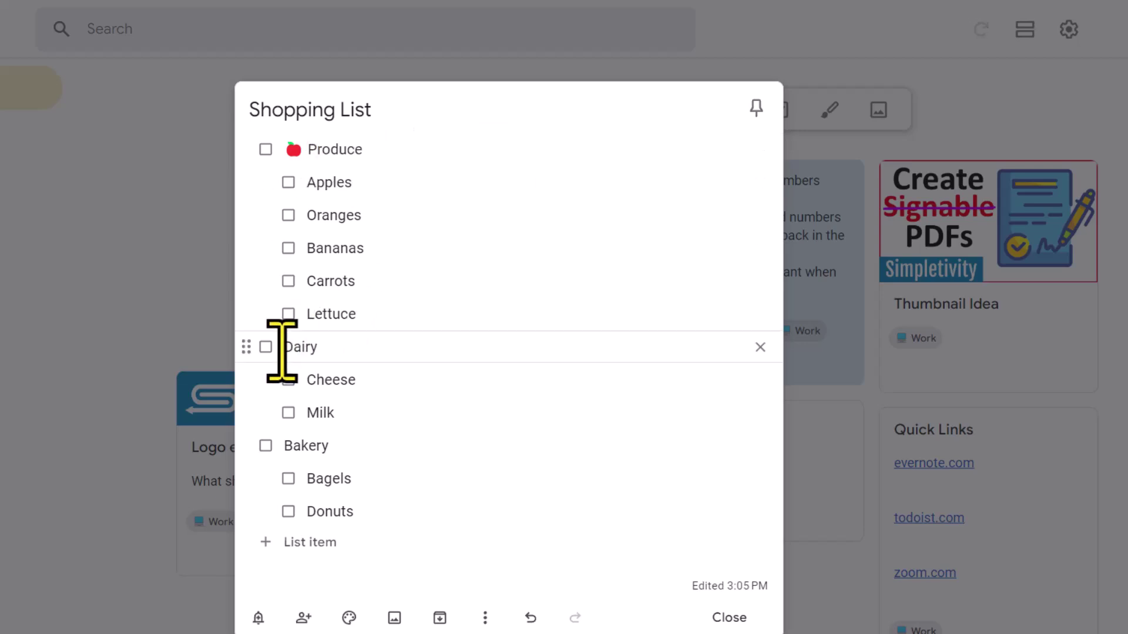
key(super+period)
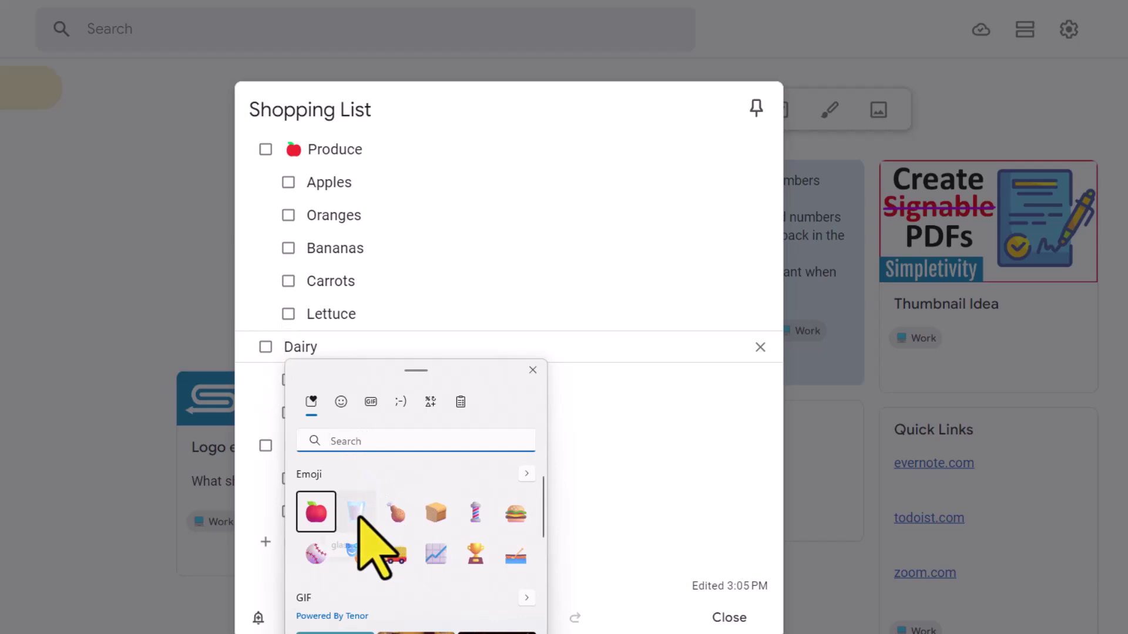
click(356, 512)
key(Escape)
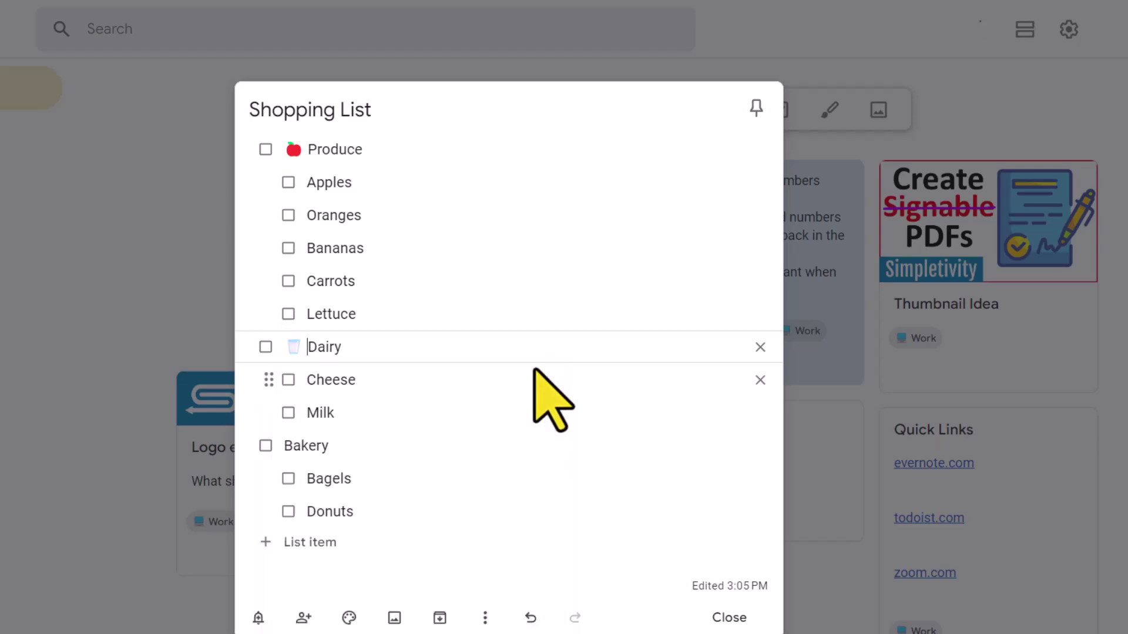
click(285, 446)
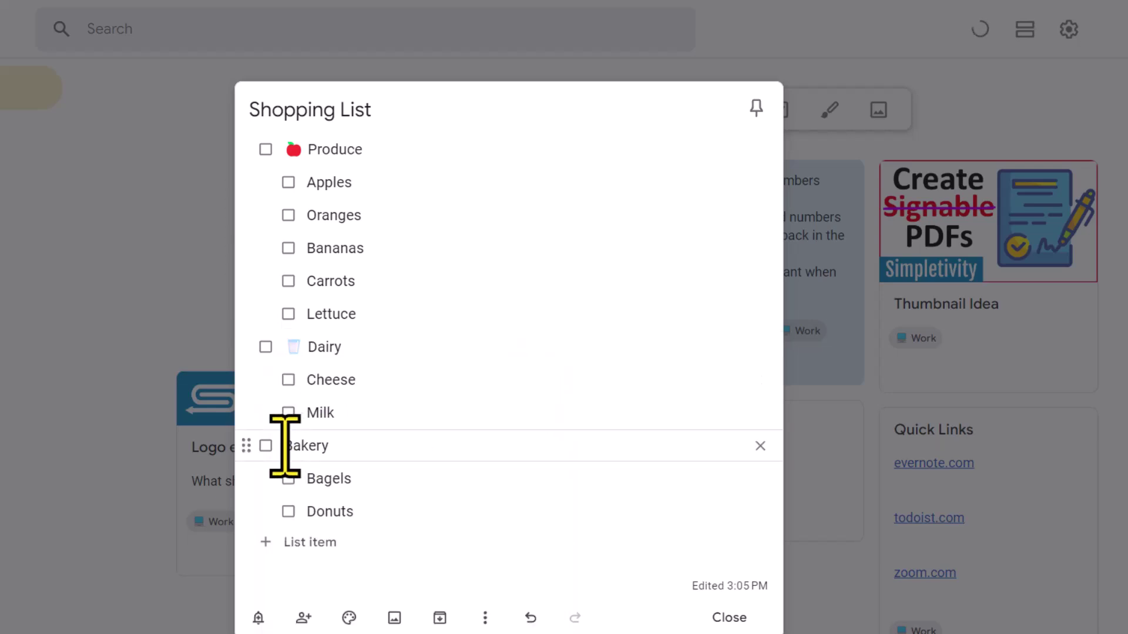
key(super+period)
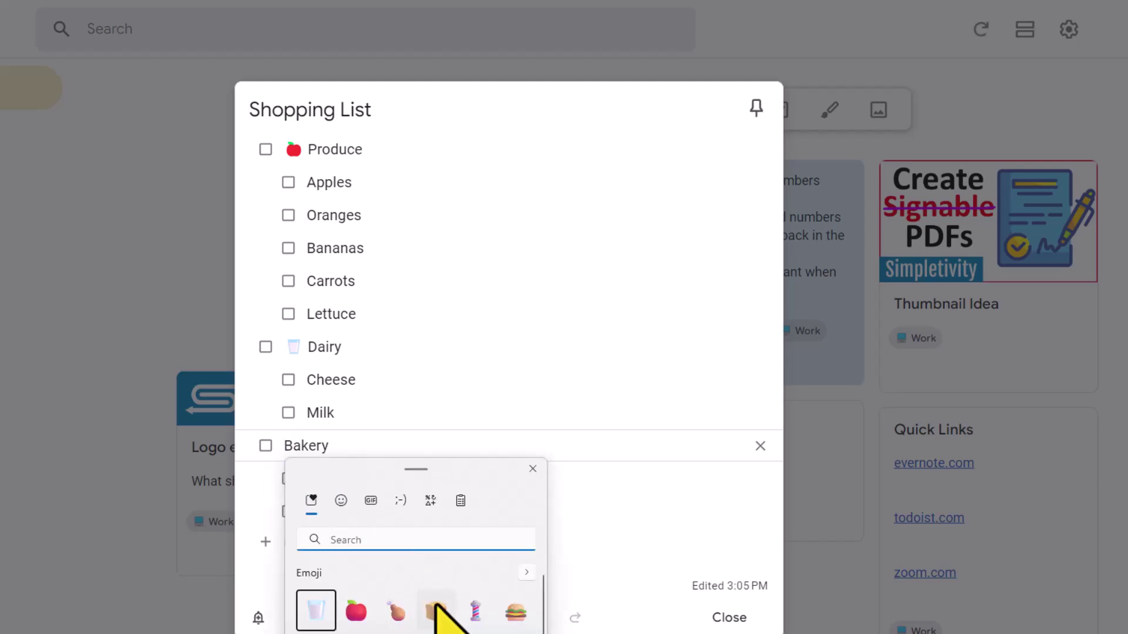
click(436, 611)
click(533, 469)
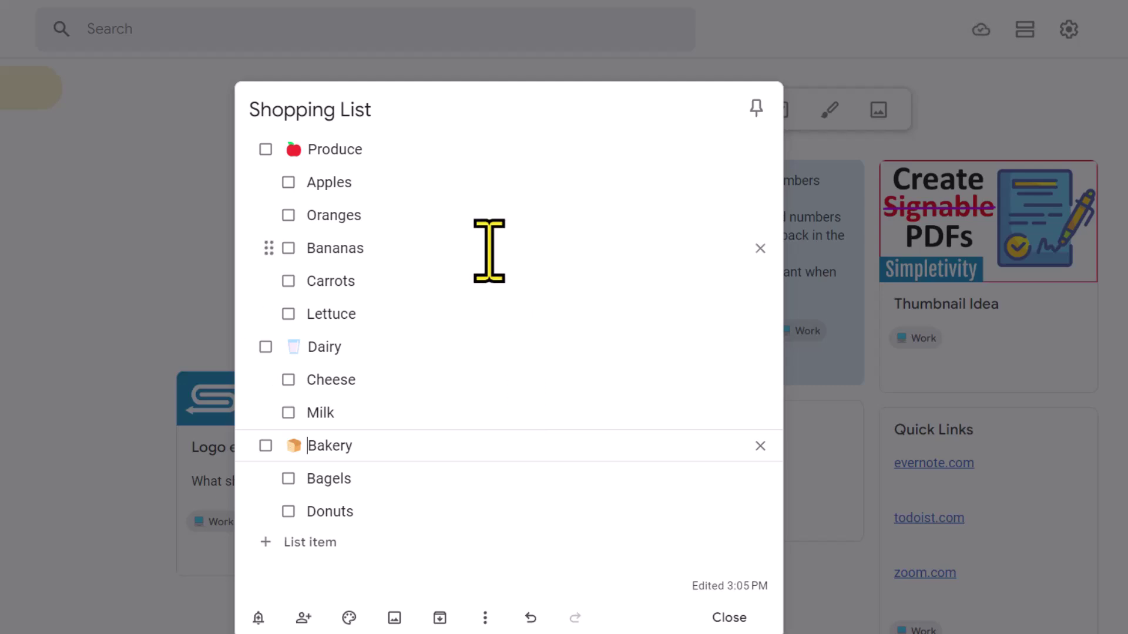
Drag the Bakery group to the top and the Dairy group above Produce.
click(462, 211)
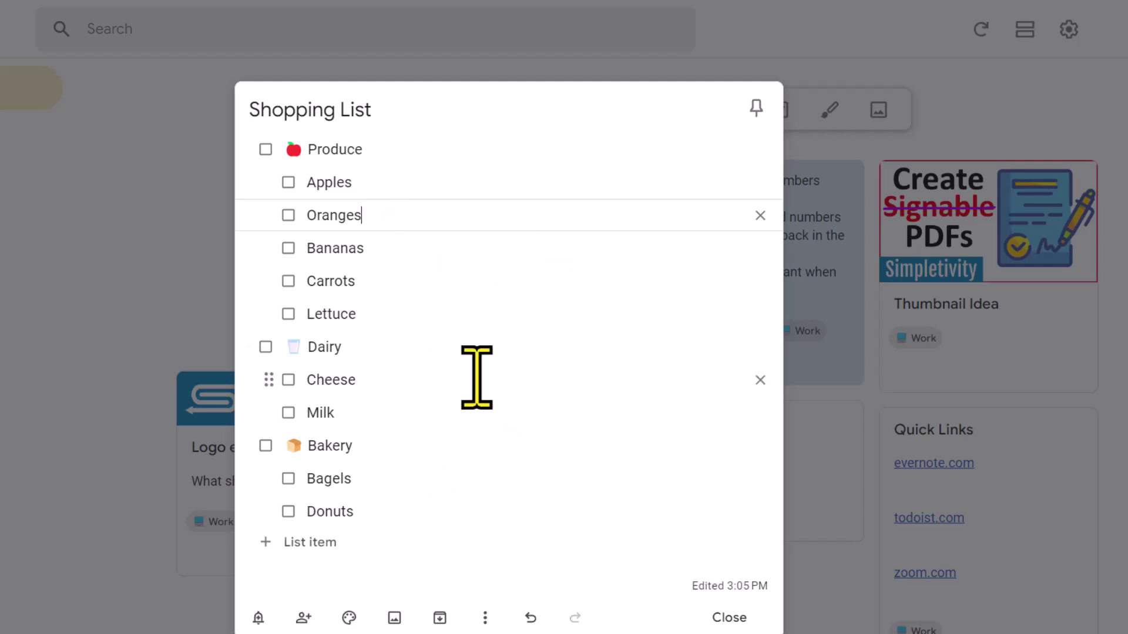
click(426, 446)
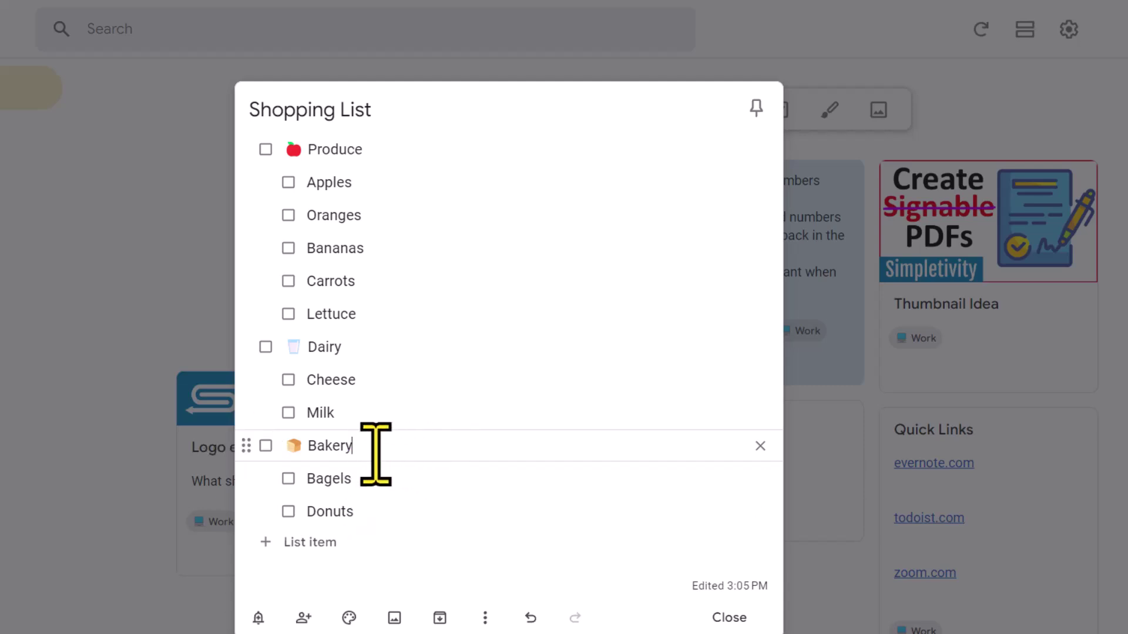
drag(244, 444, 252, 146)
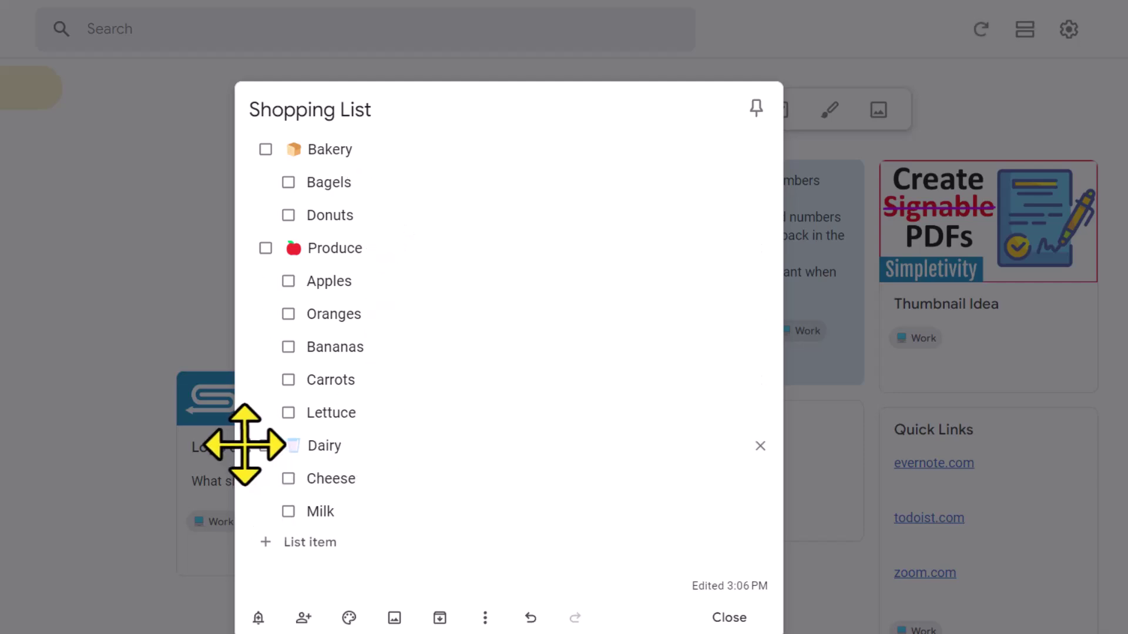
drag(244, 445, 232, 249)
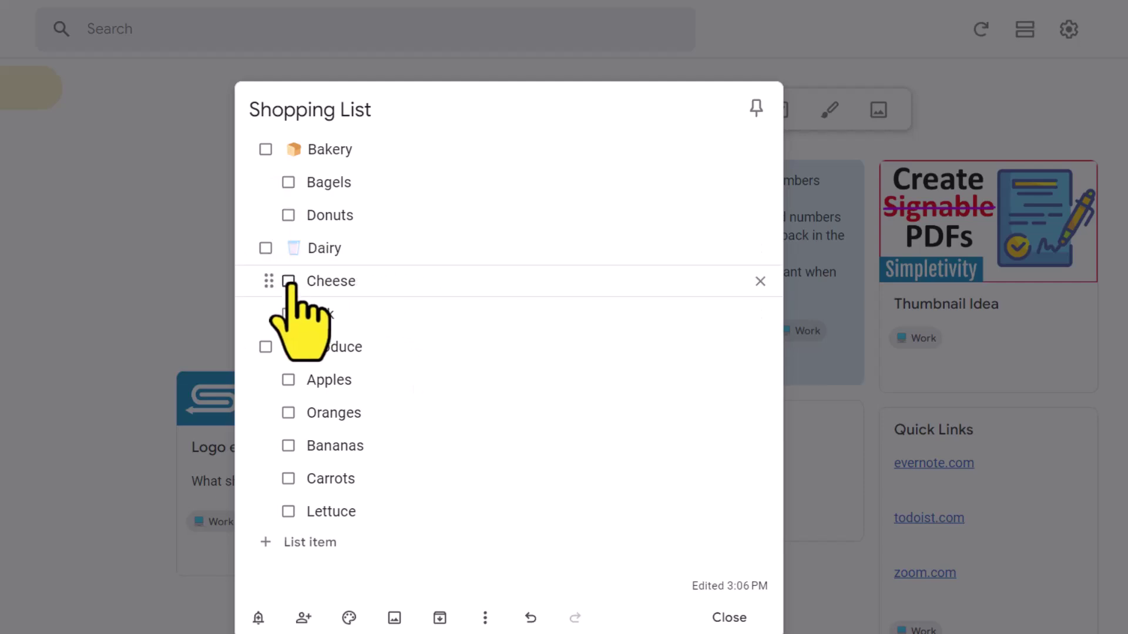
click(288, 281)
click(288, 314)
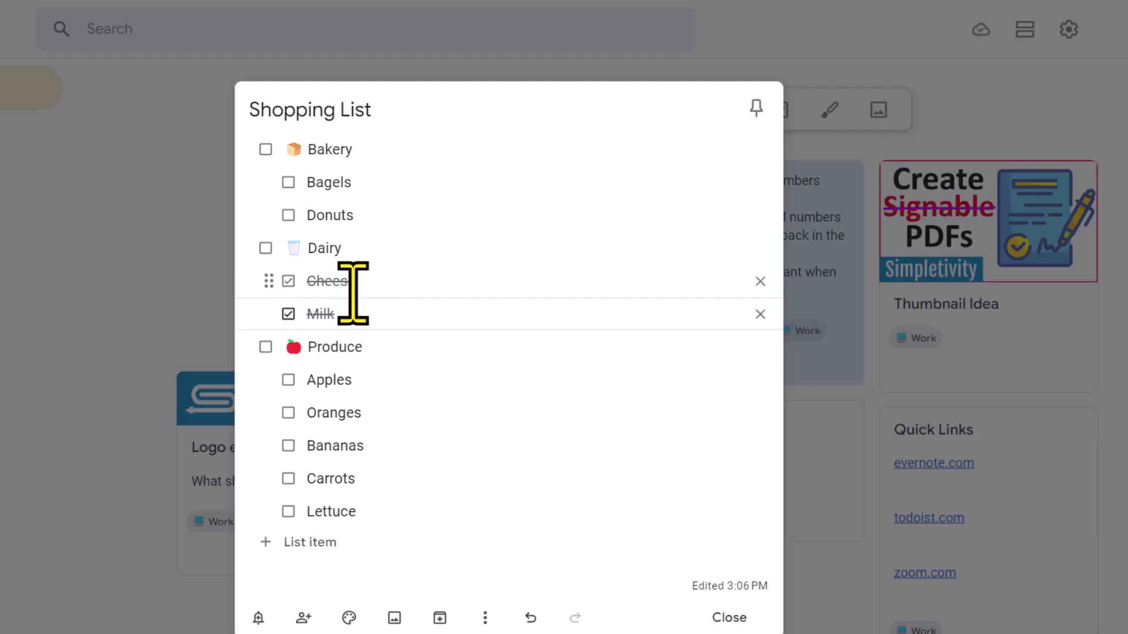
click(265, 248)
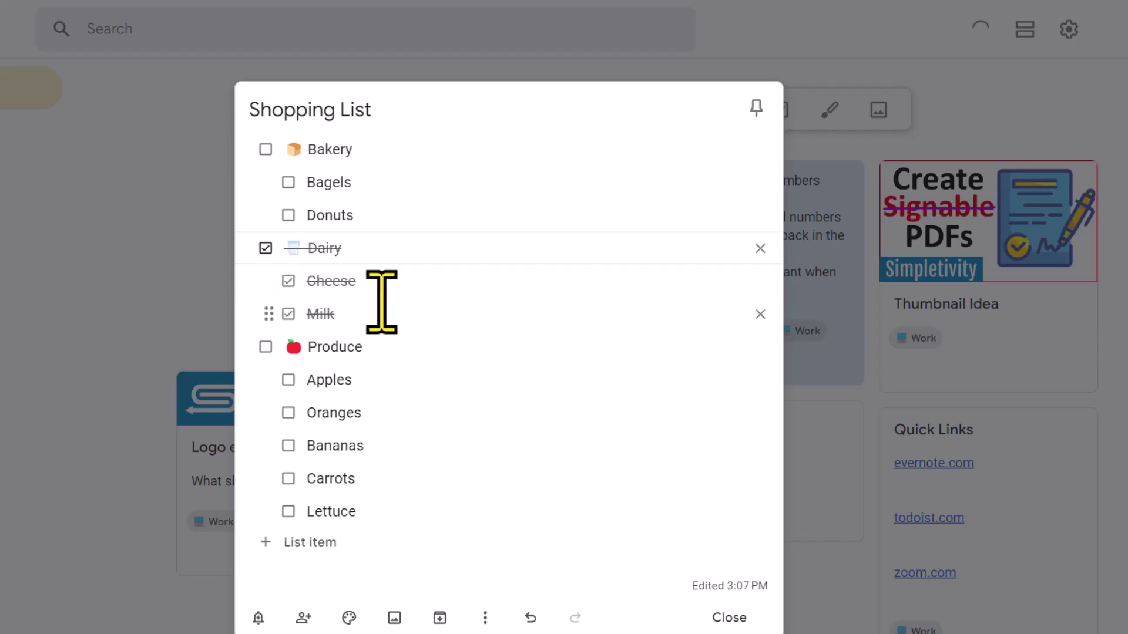
click(265, 249)
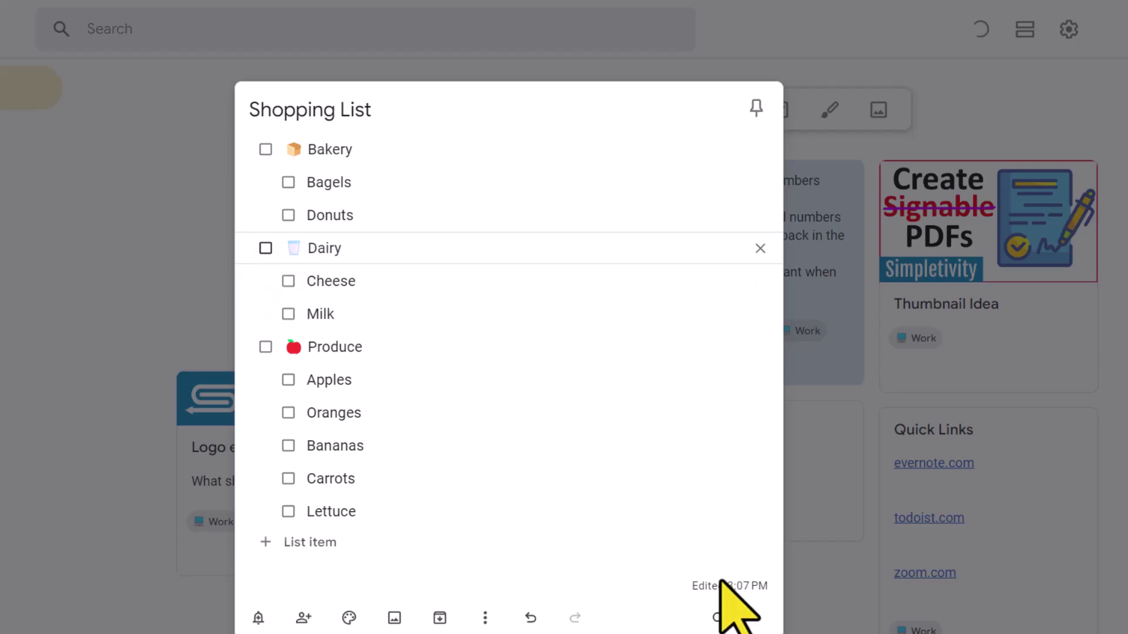
Turn on 'Move checked items to bottom' in Settings, save, and reopen the Shopping List note.
click(730, 618)
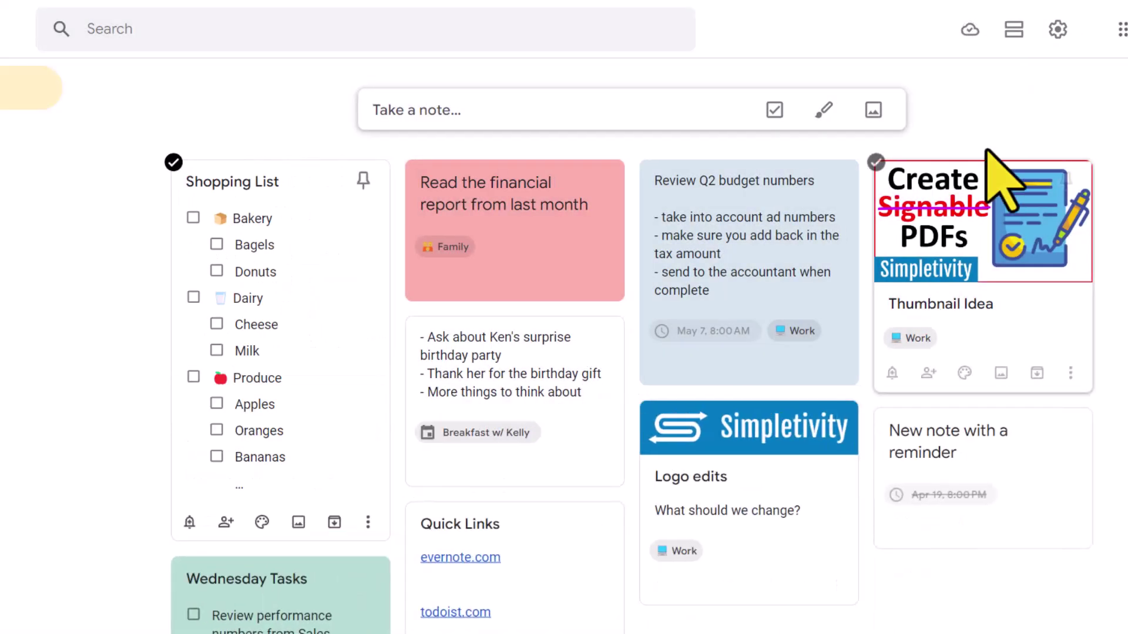
click(1057, 38)
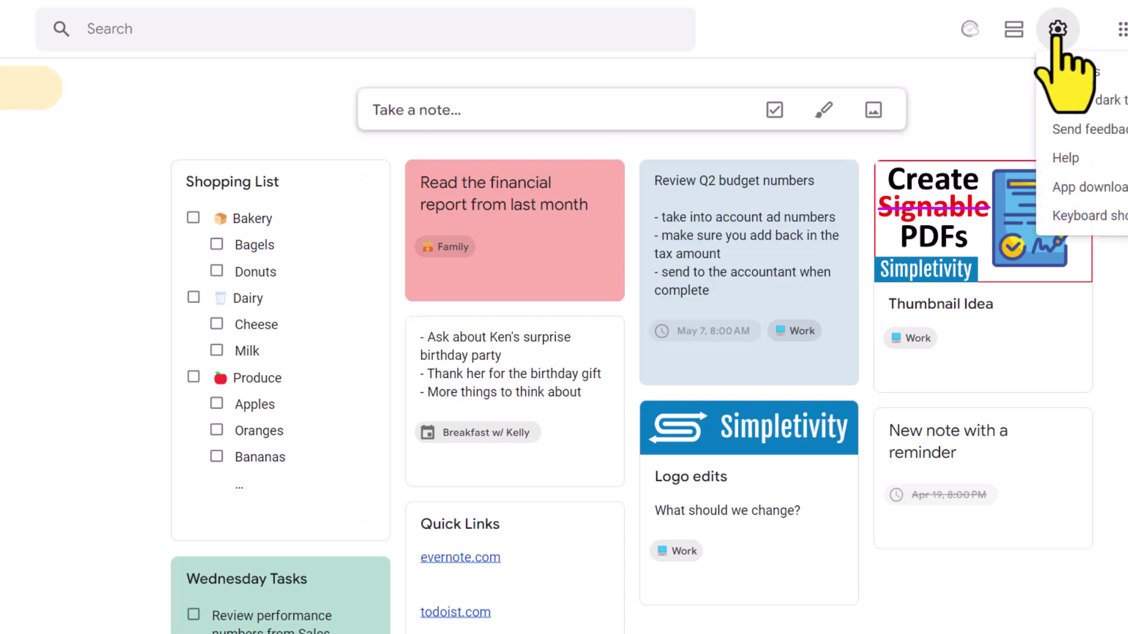
click(1064, 72)
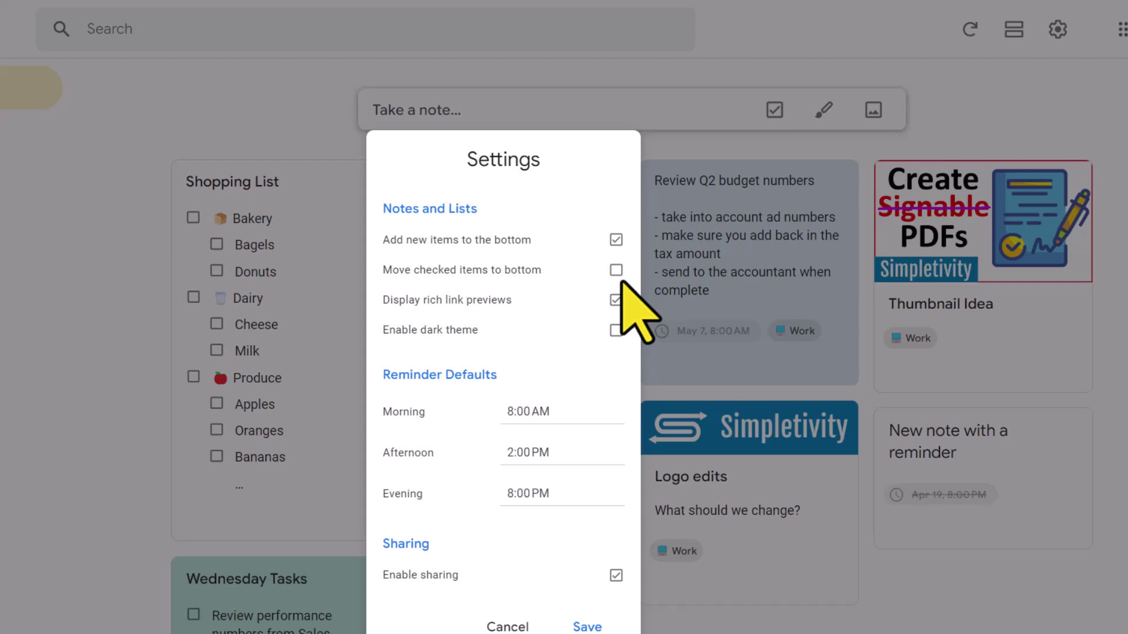
click(615, 270)
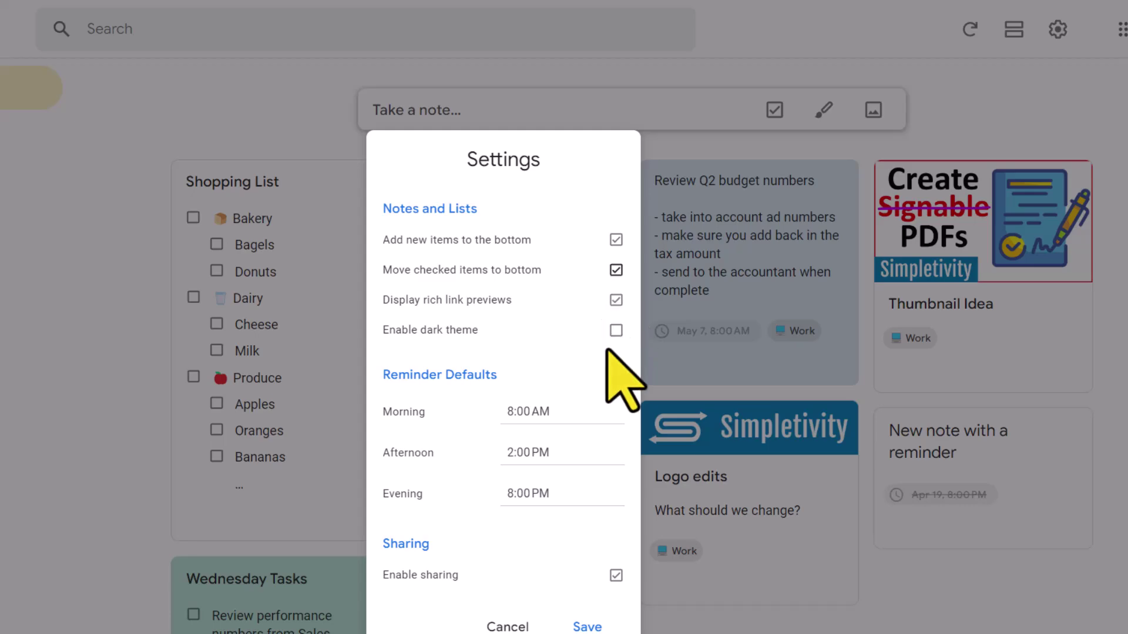
click(587, 628)
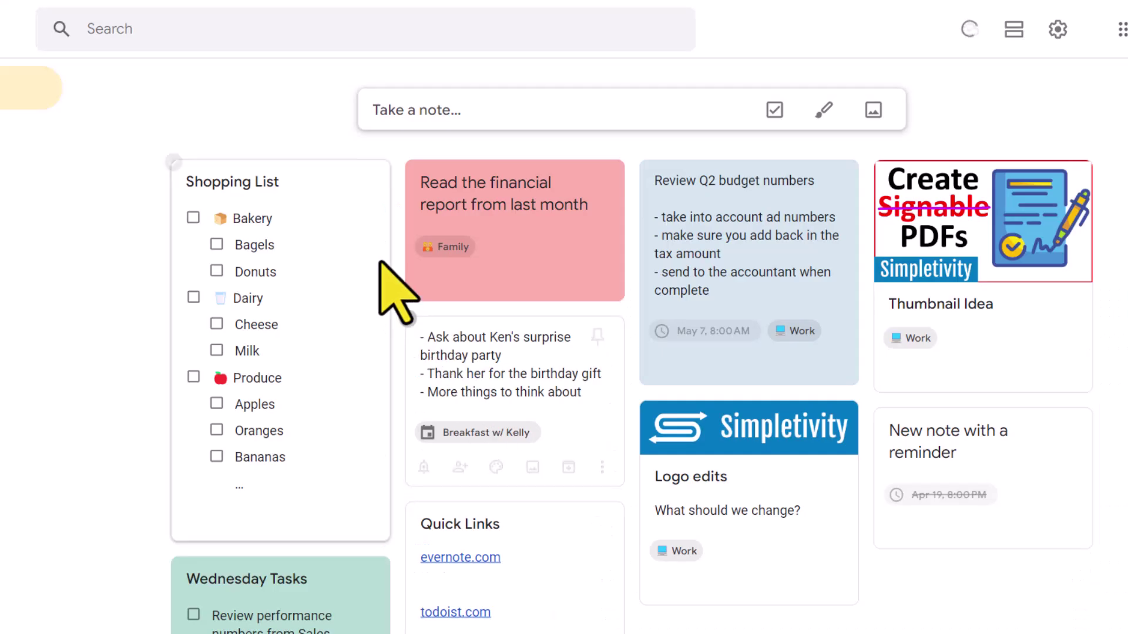
click(331, 219)
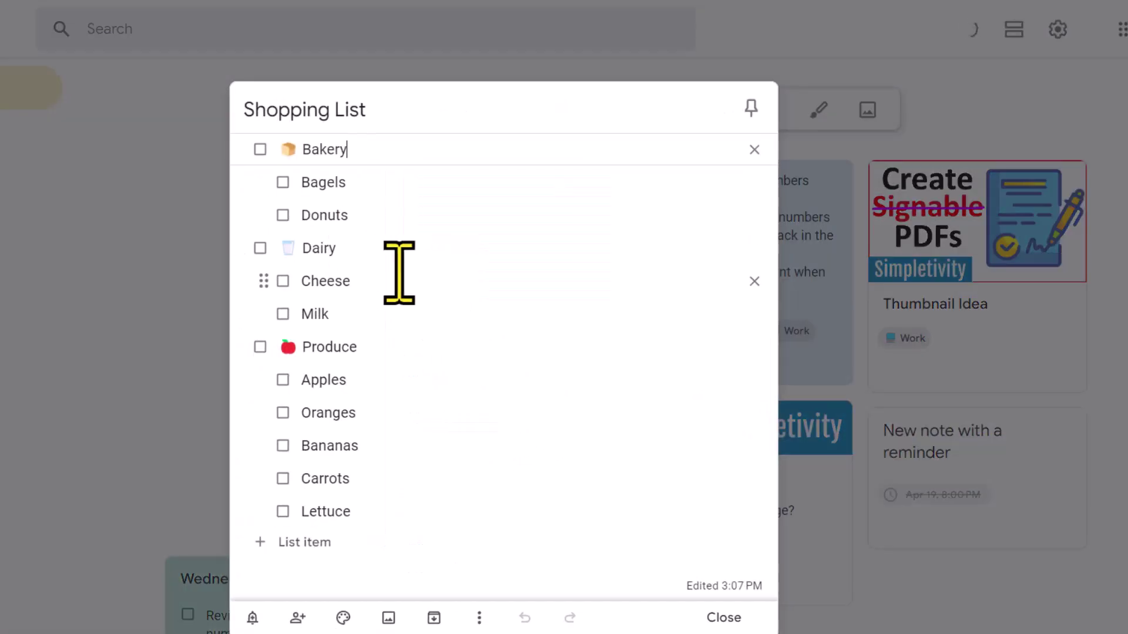
click(283, 280)
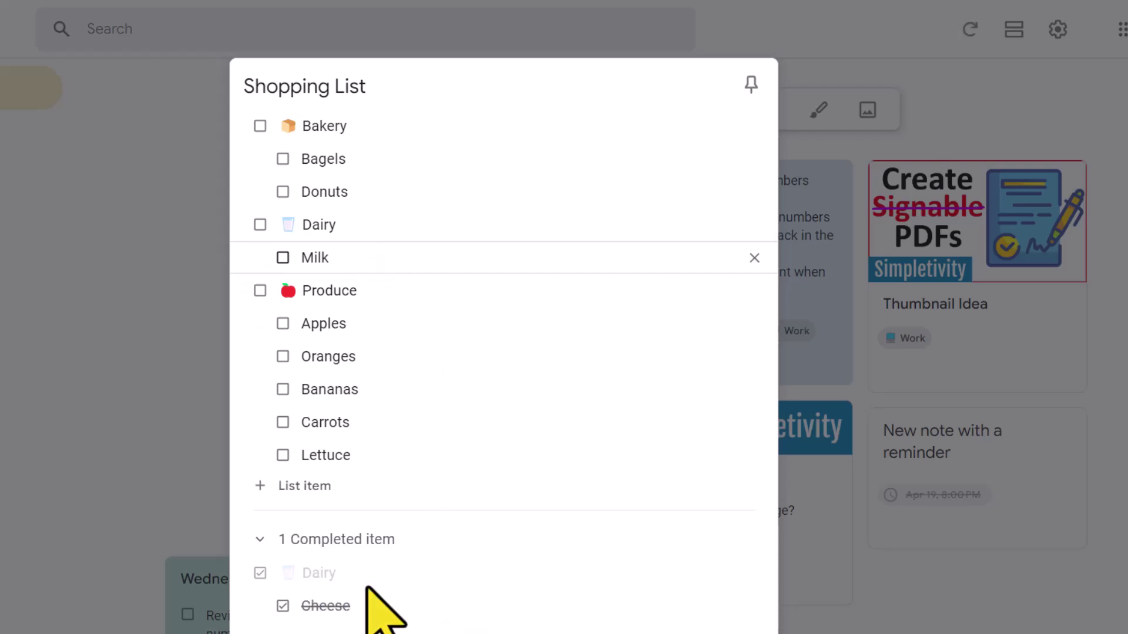
click(282, 257)
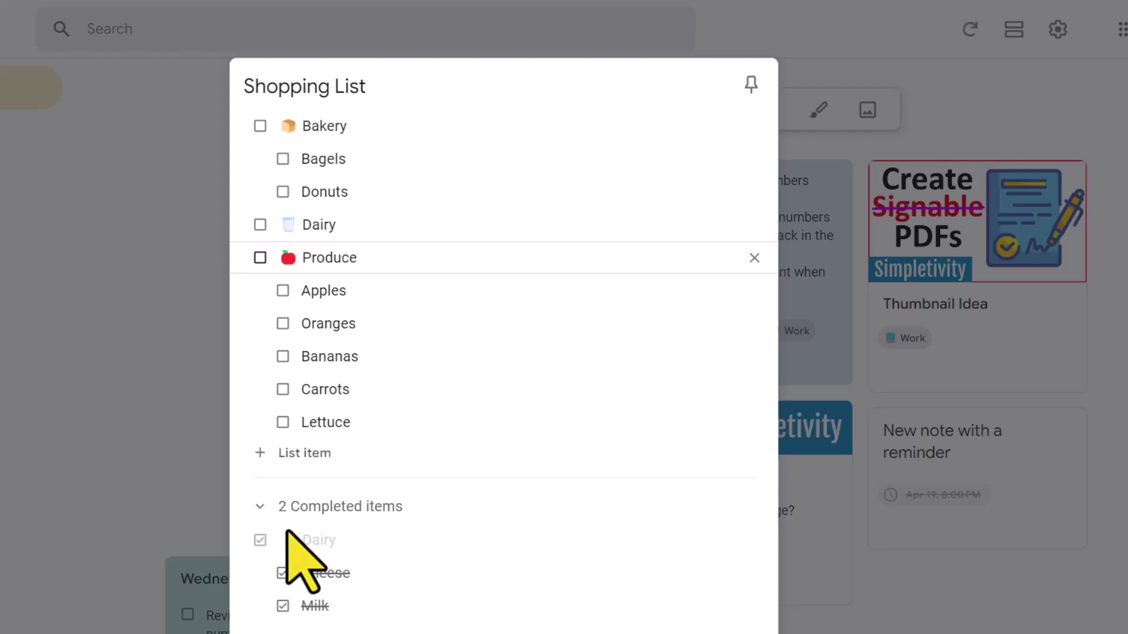
click(259, 506)
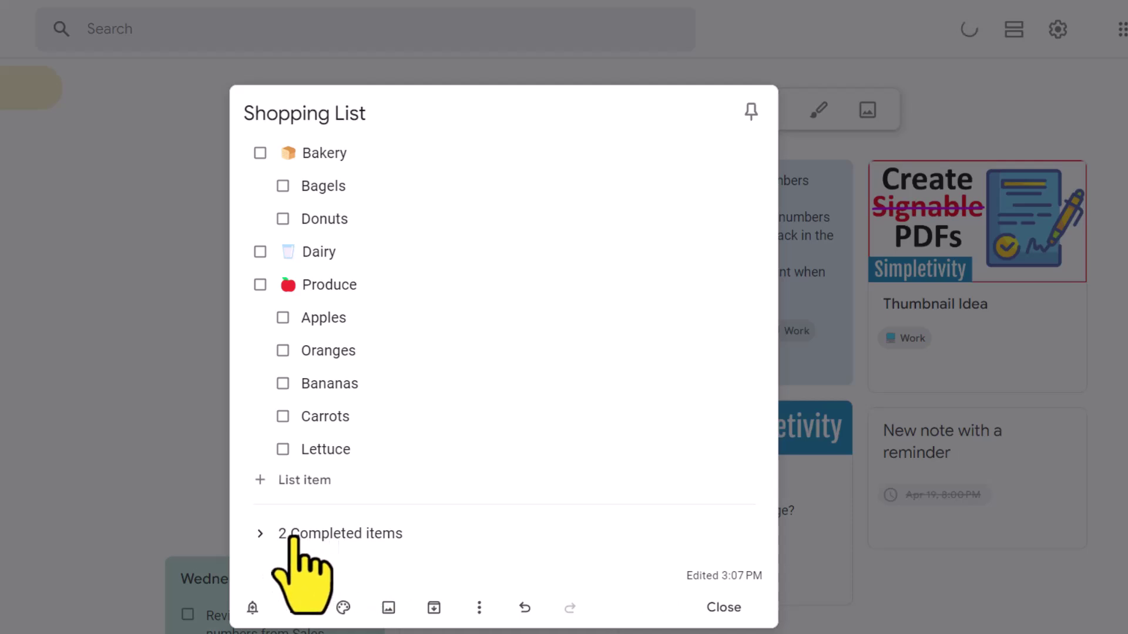
click(260, 533)
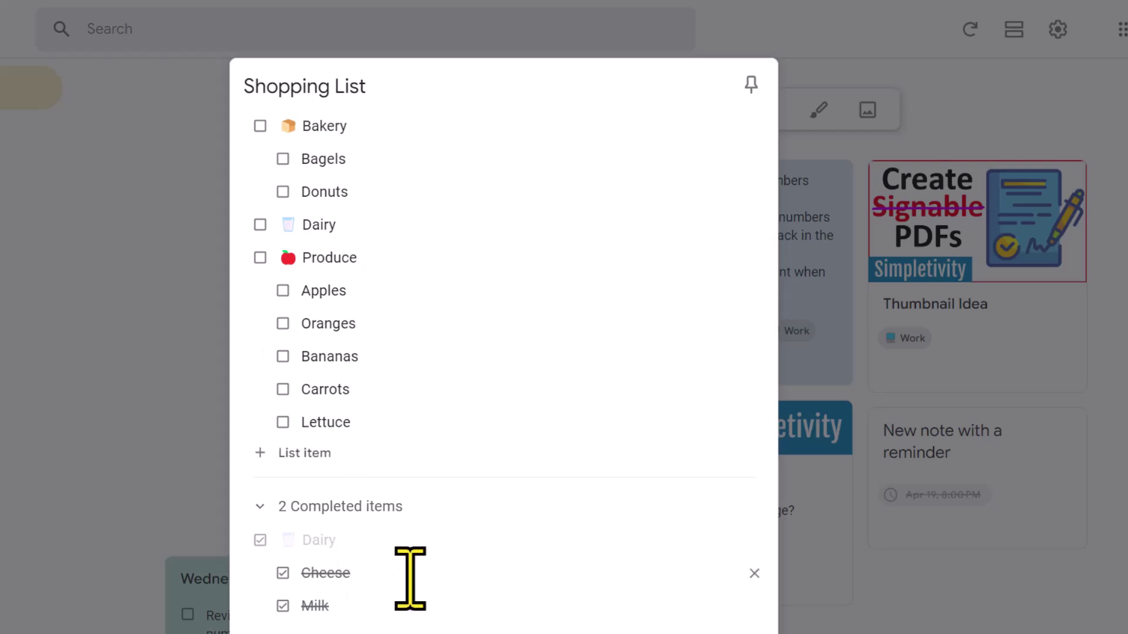
click(260, 540)
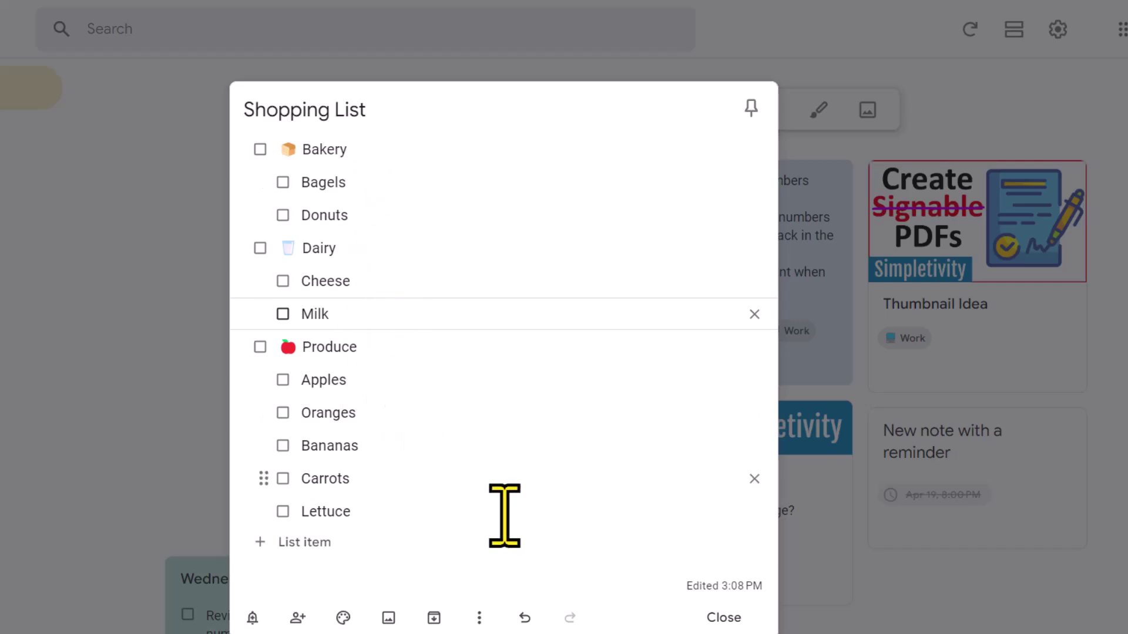
Turn off 'Move checked items to bottom' in Settings, save, and reopen the Shopping List note.
click(720, 623)
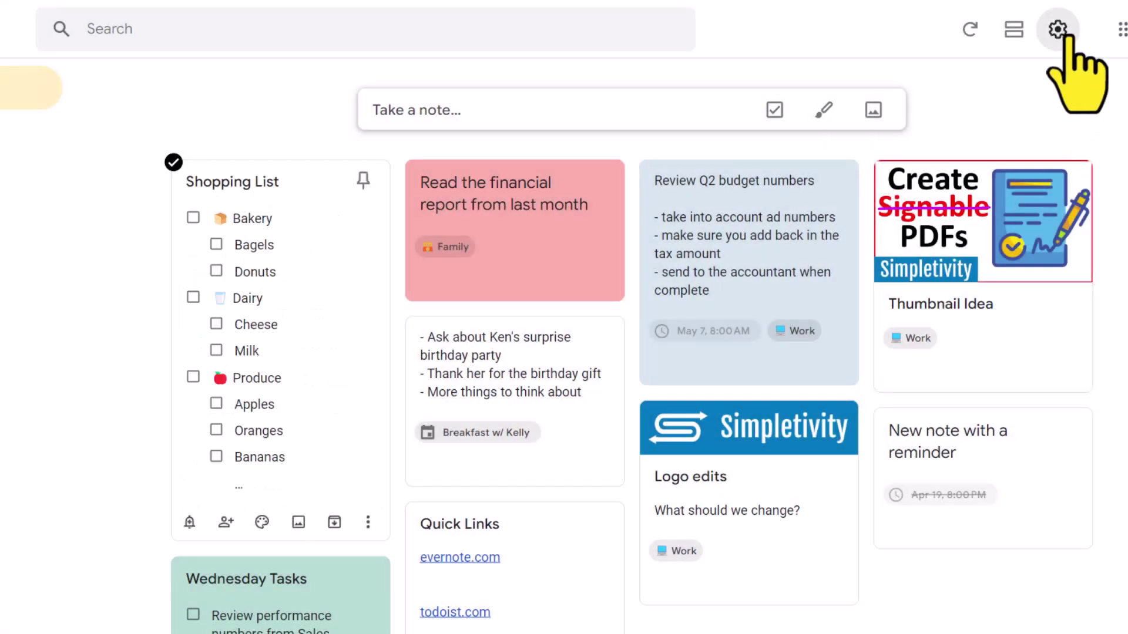
click(1057, 30)
click(1072, 71)
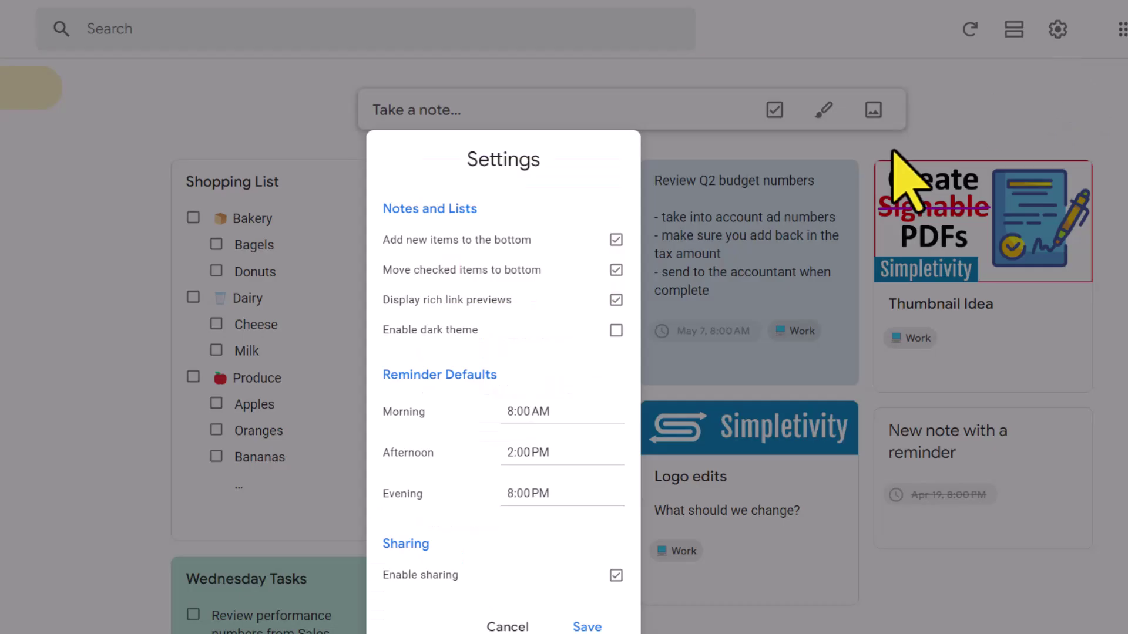
click(615, 270)
click(585, 626)
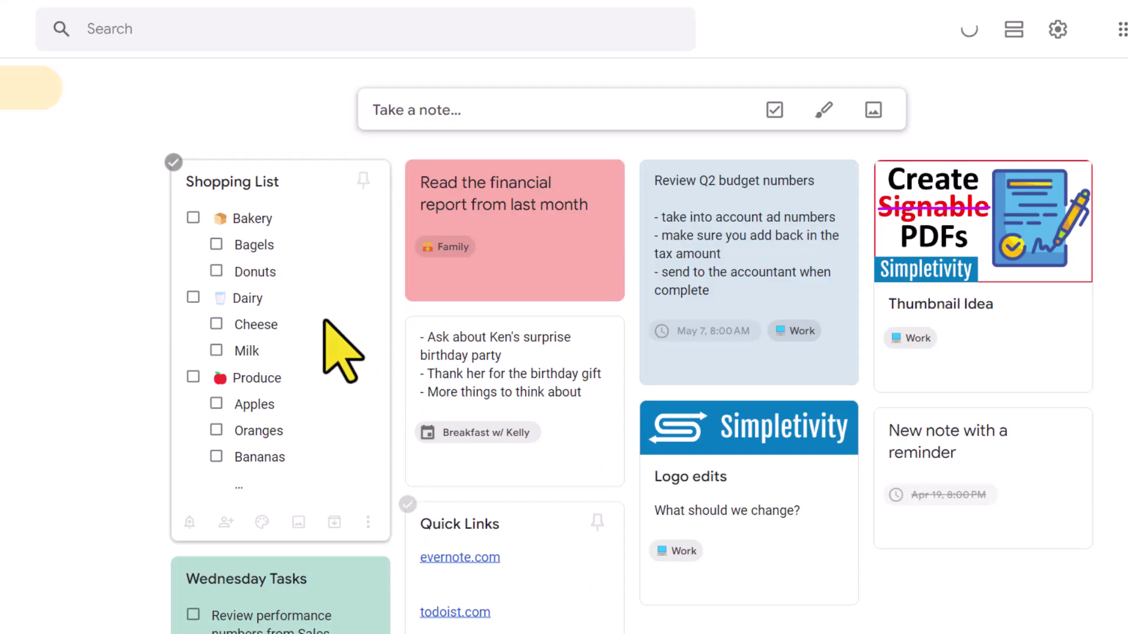
click(327, 340)
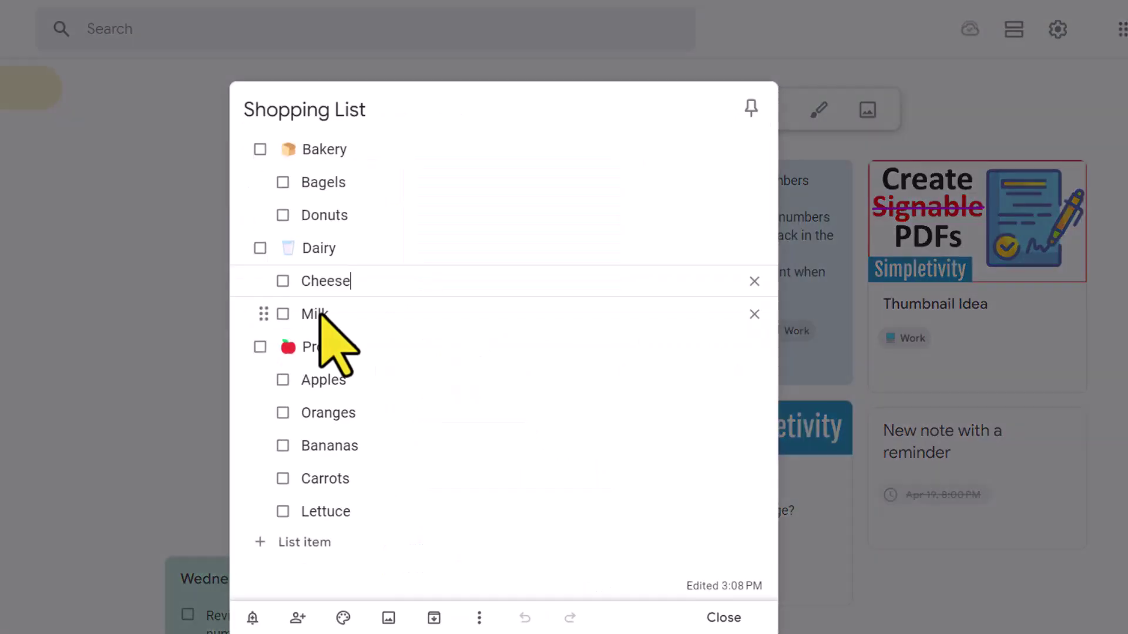
Check off the Dairy, Bakery and Produce groups so every heading and item is struck through.
click(260, 248)
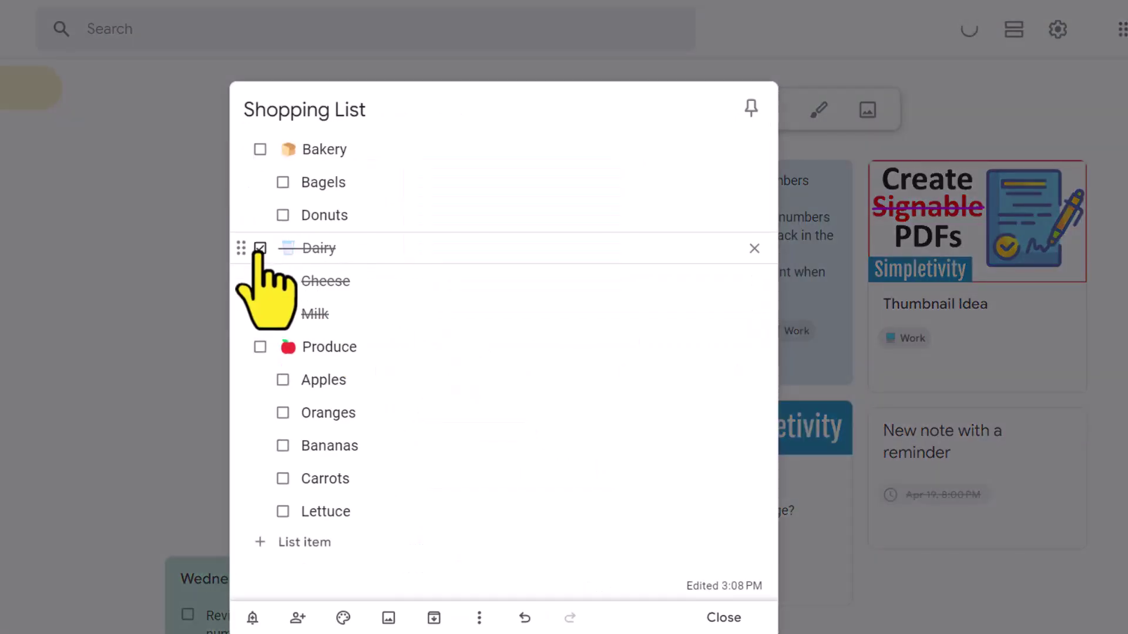
click(260, 149)
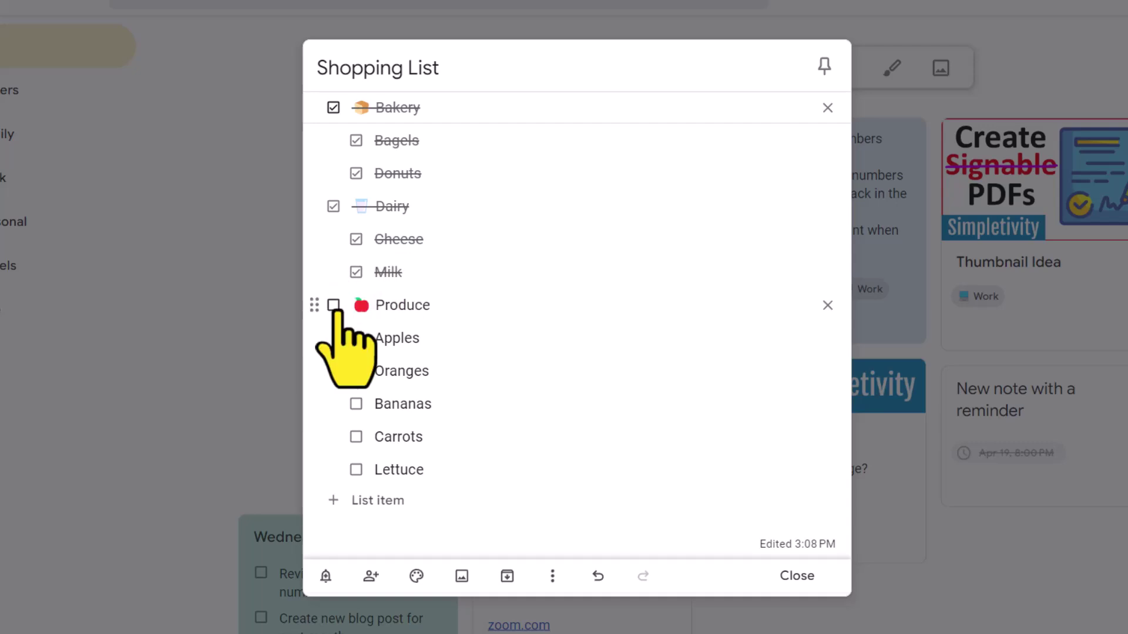
click(333, 304)
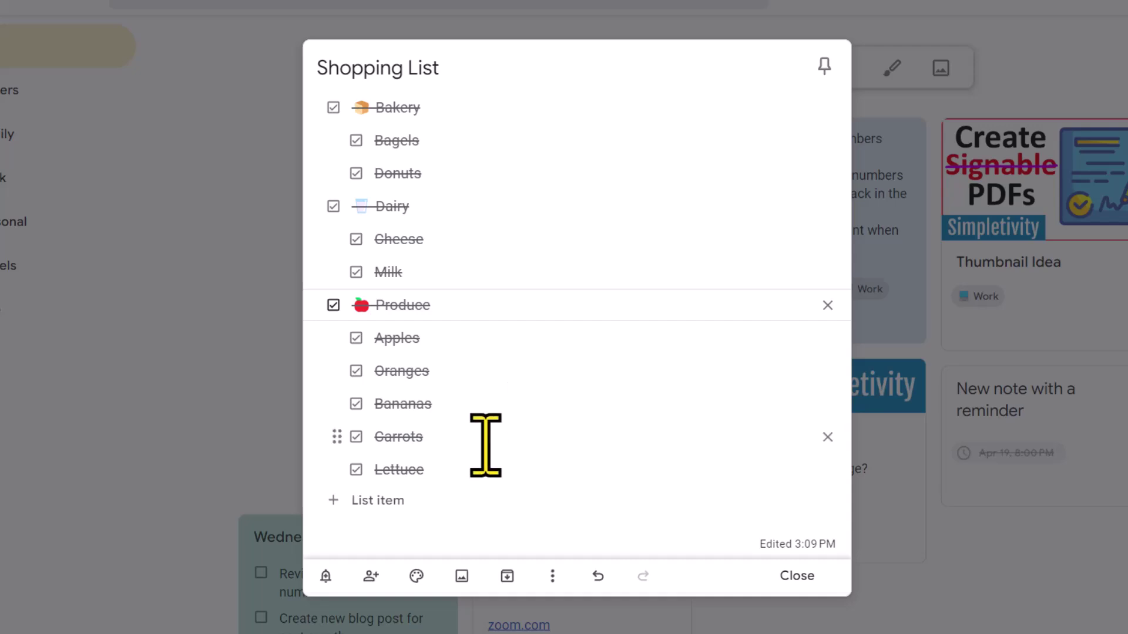
click(333, 305)
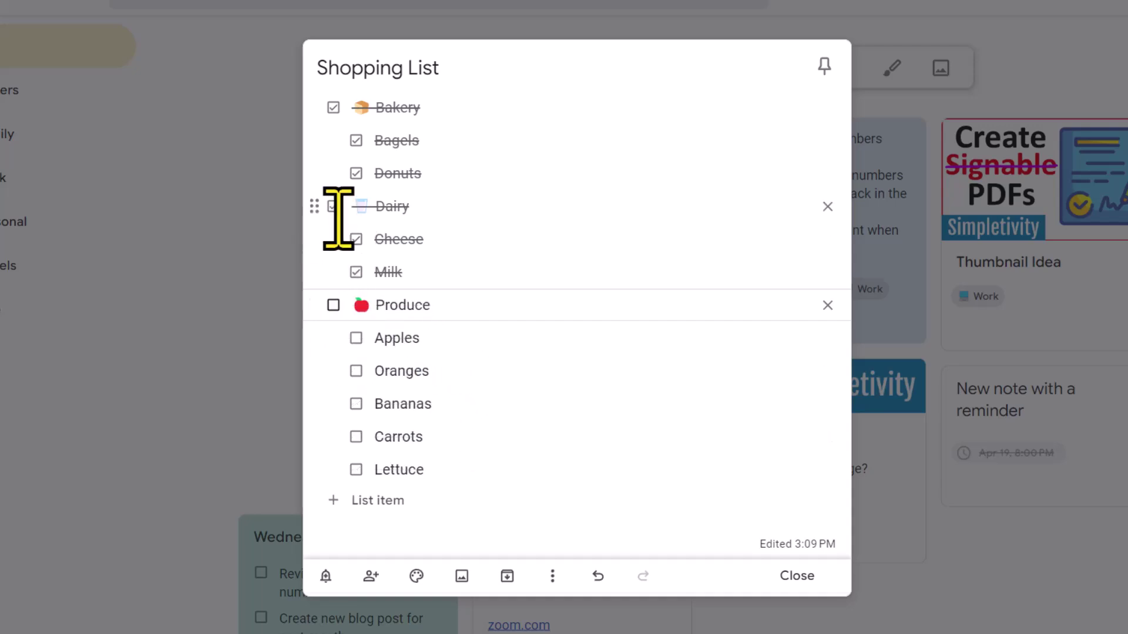
click(333, 305)
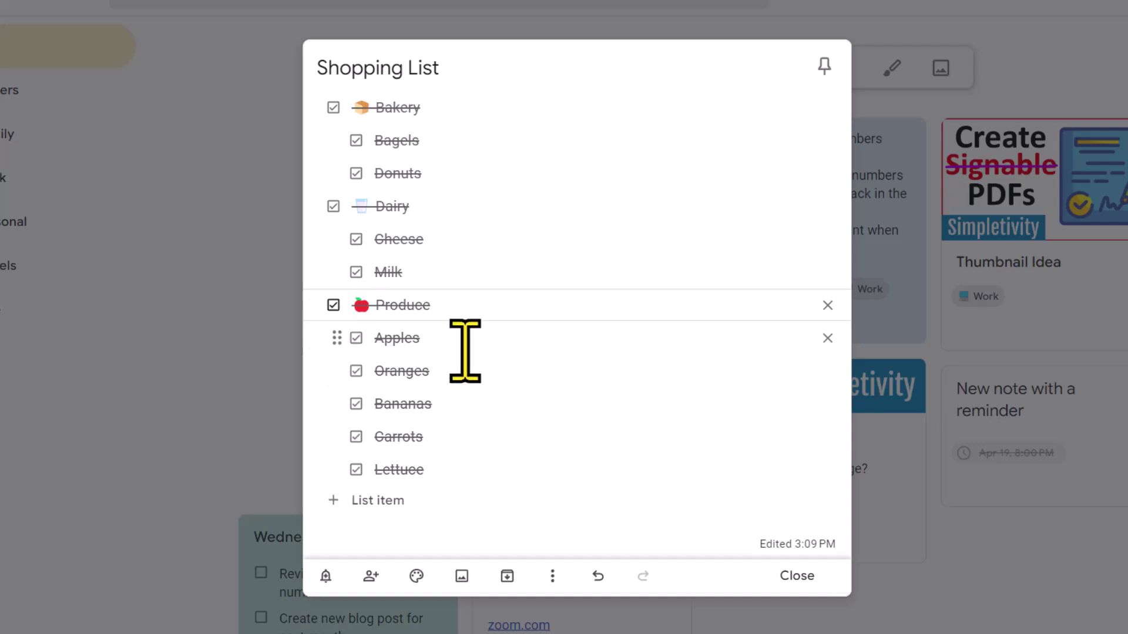
Uncheck all items in the Shopping List through the More menu.
click(552, 576)
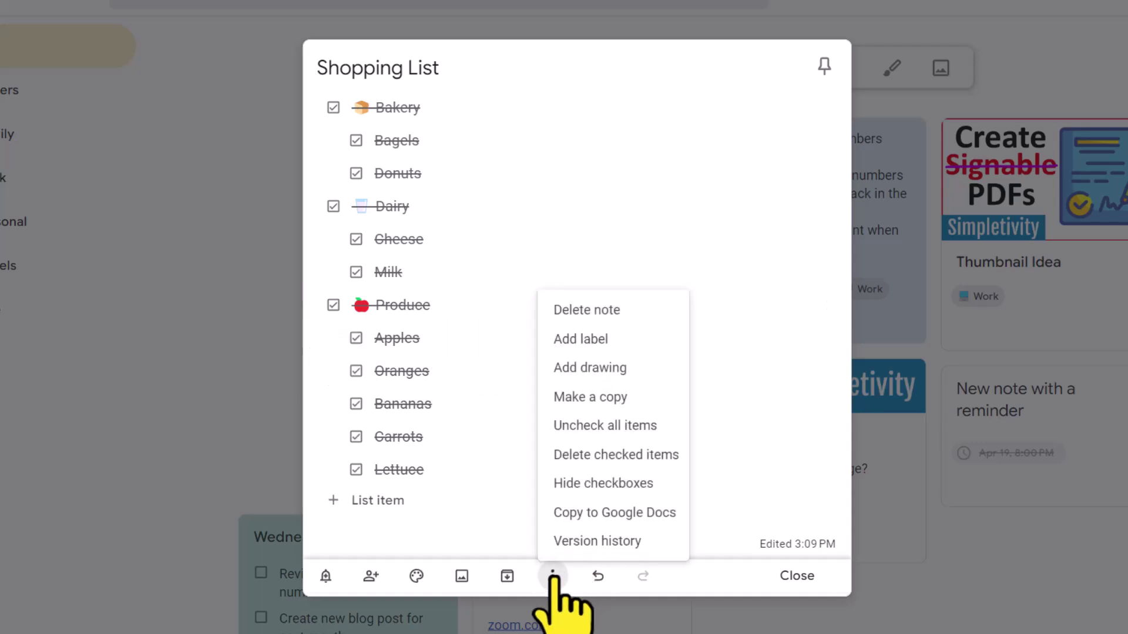
click(659, 427)
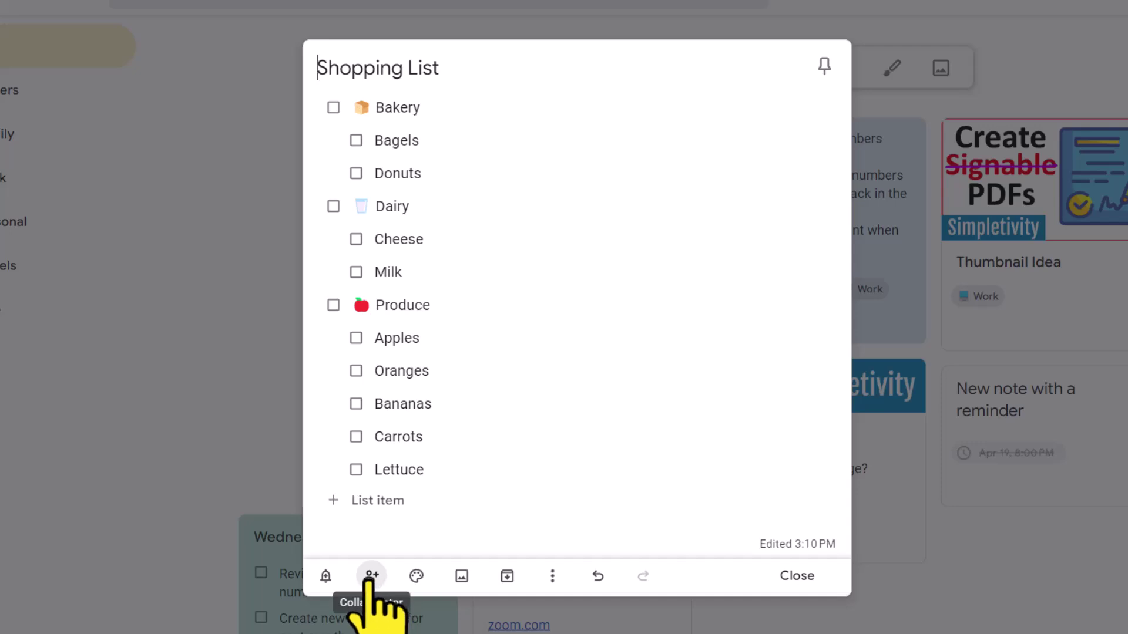
Add a second collaborator to the Shopping List note by e-mail address and save.
click(371, 575)
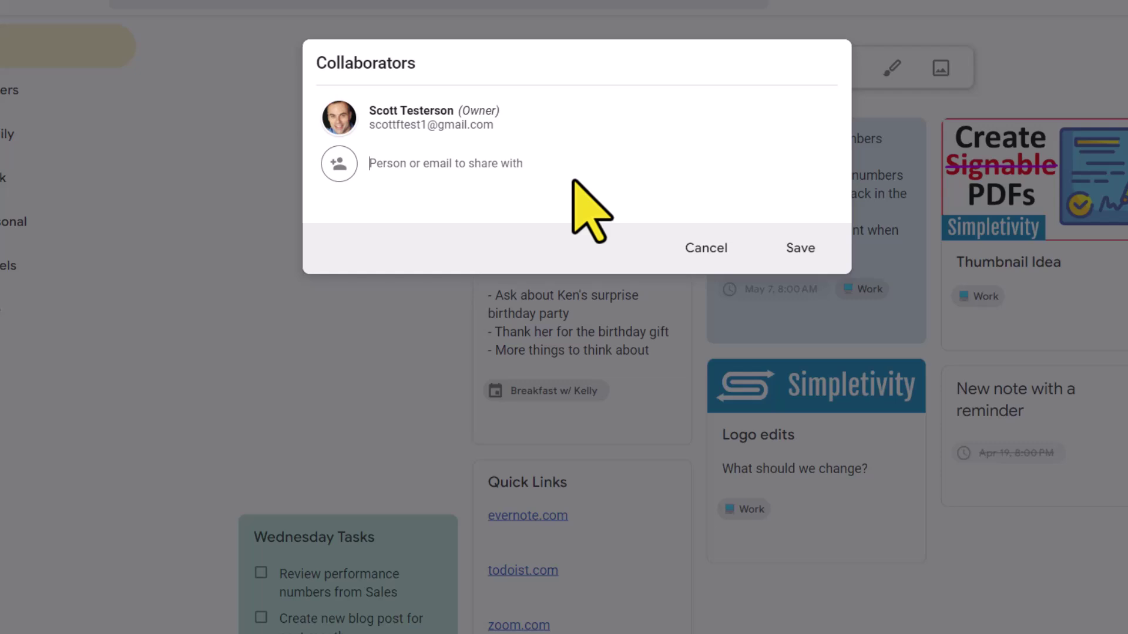
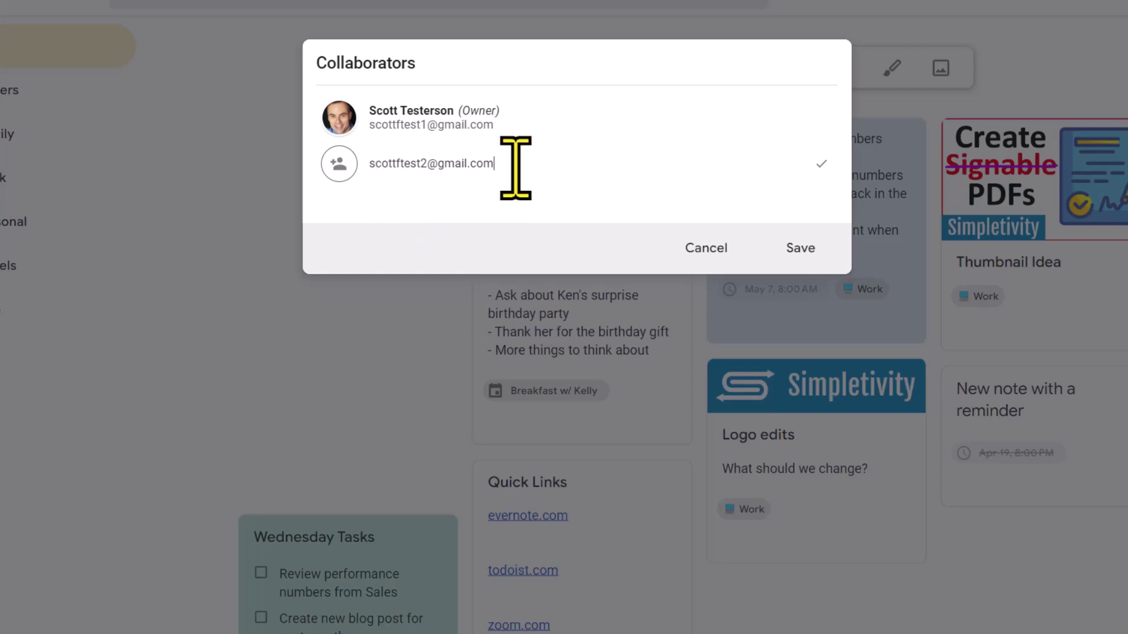
click(806, 249)
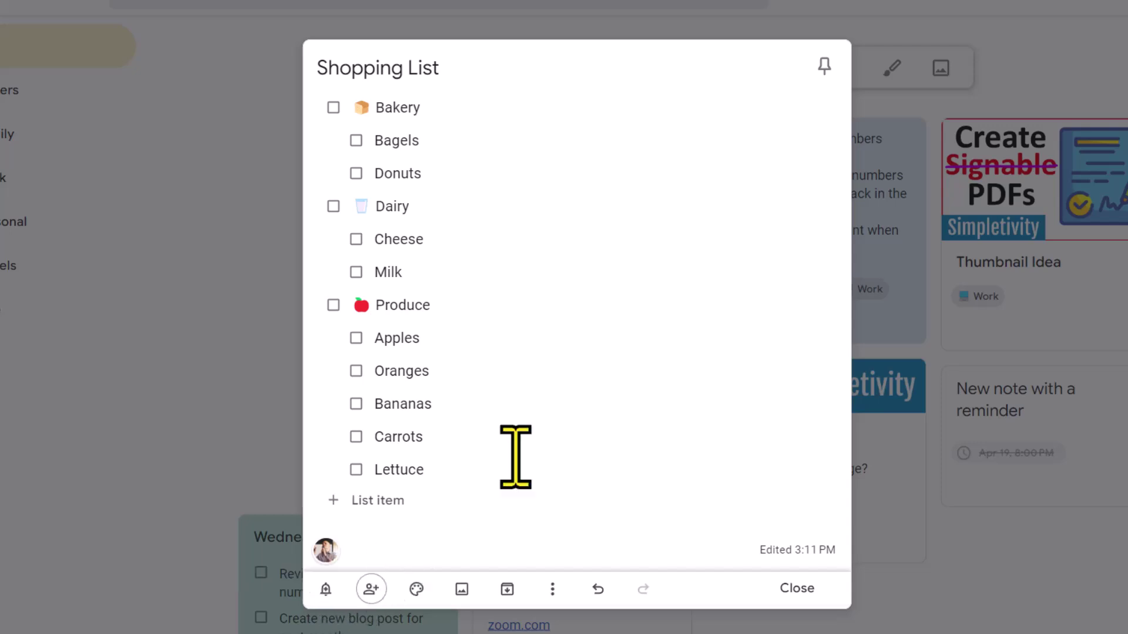
Close and reopen the Shopping List note, then review and confirm its collaborators.
click(798, 589)
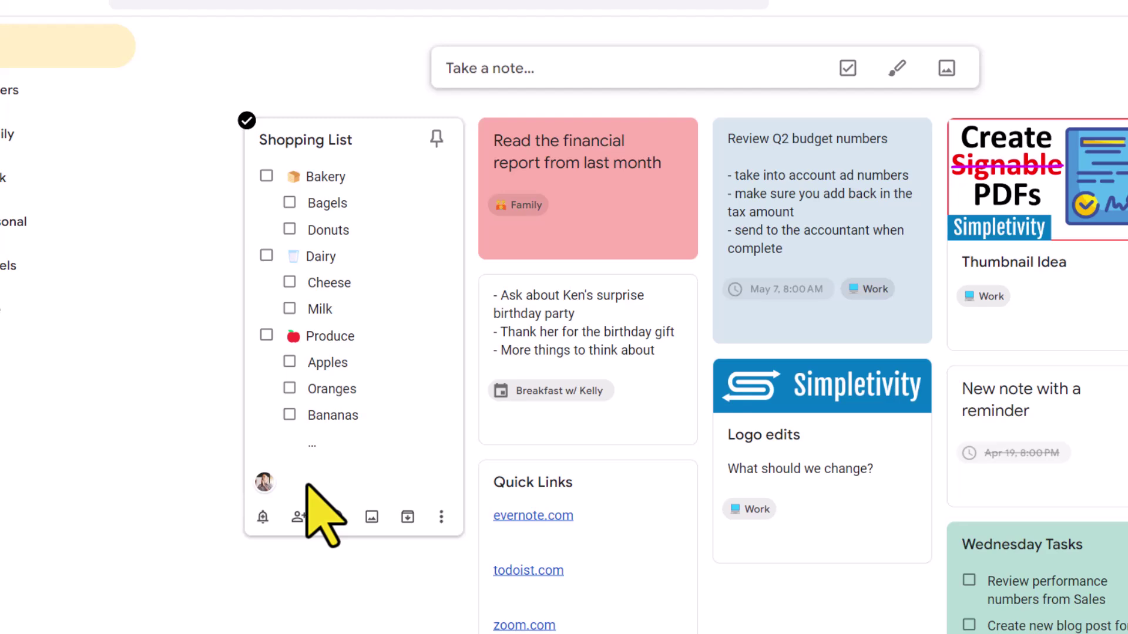
click(291, 483)
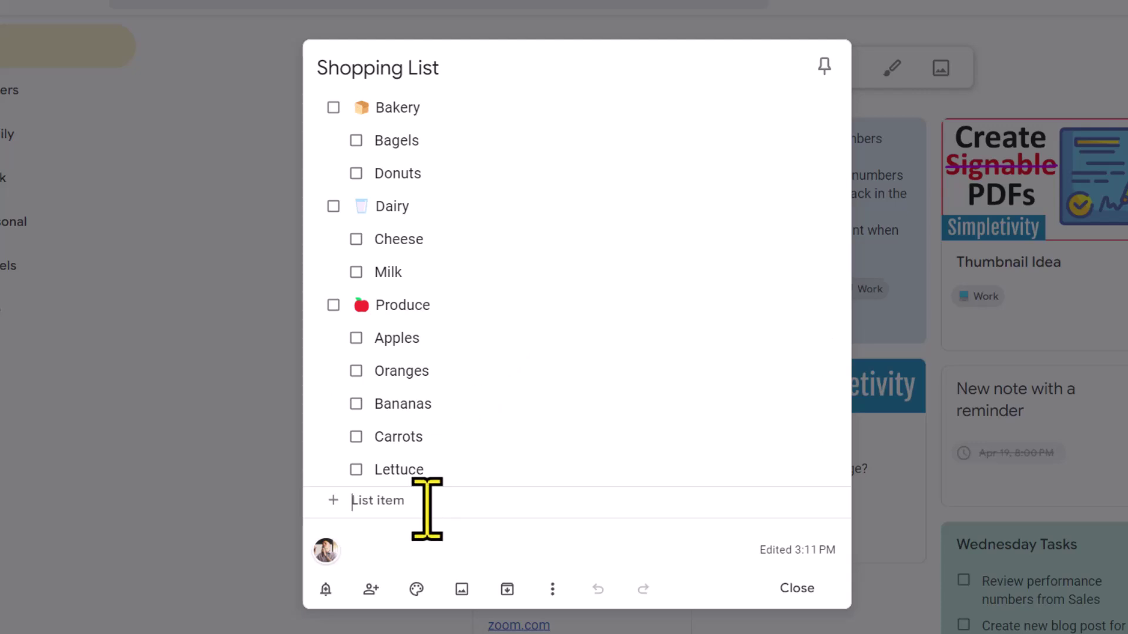
click(371, 589)
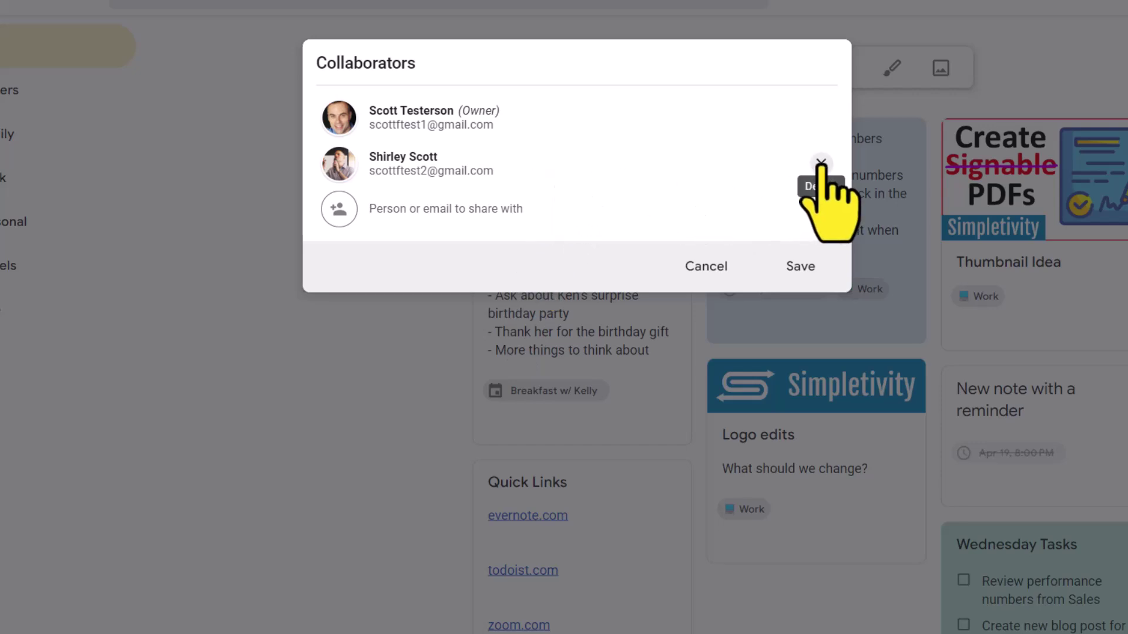
click(807, 268)
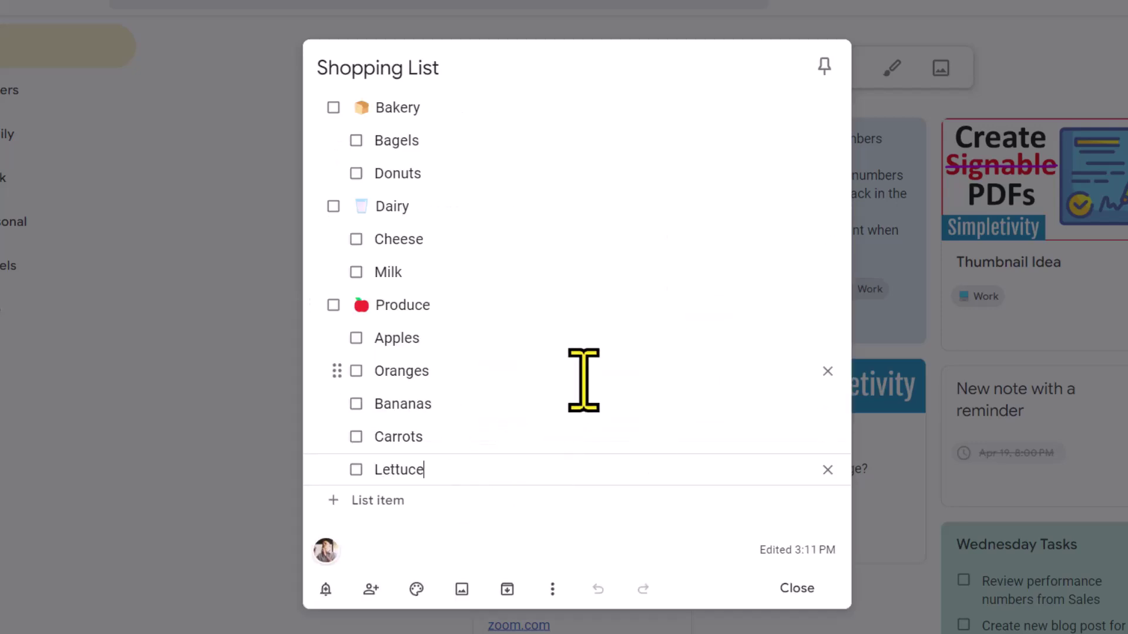
Apply the vegetable illustration background to the Shopping List note and reopen it.
click(964, 282)
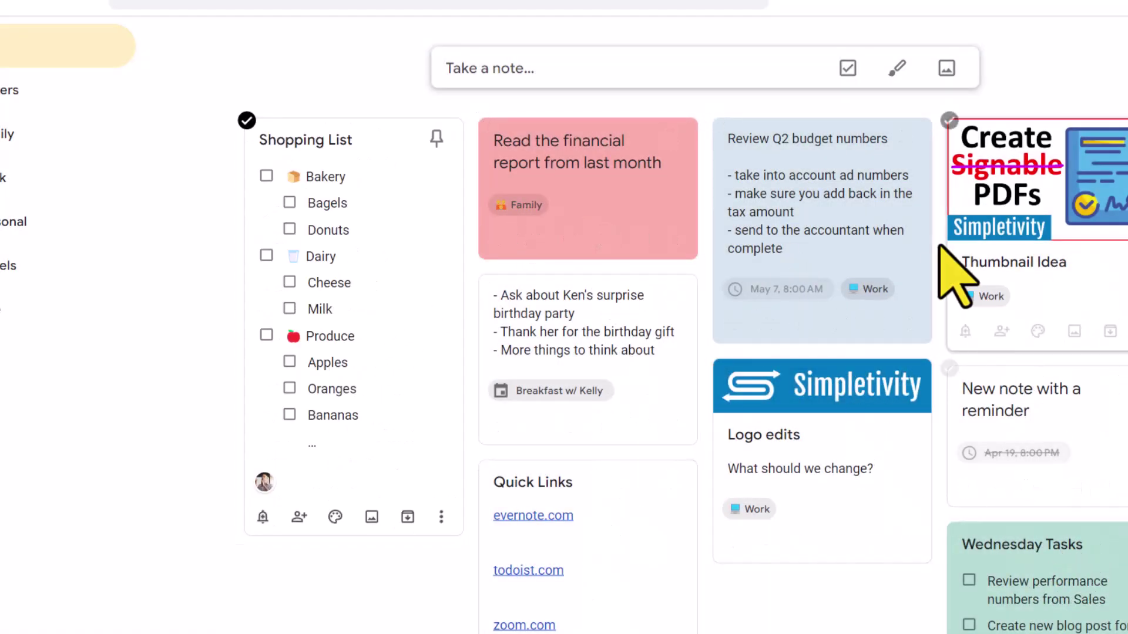
click(428, 353)
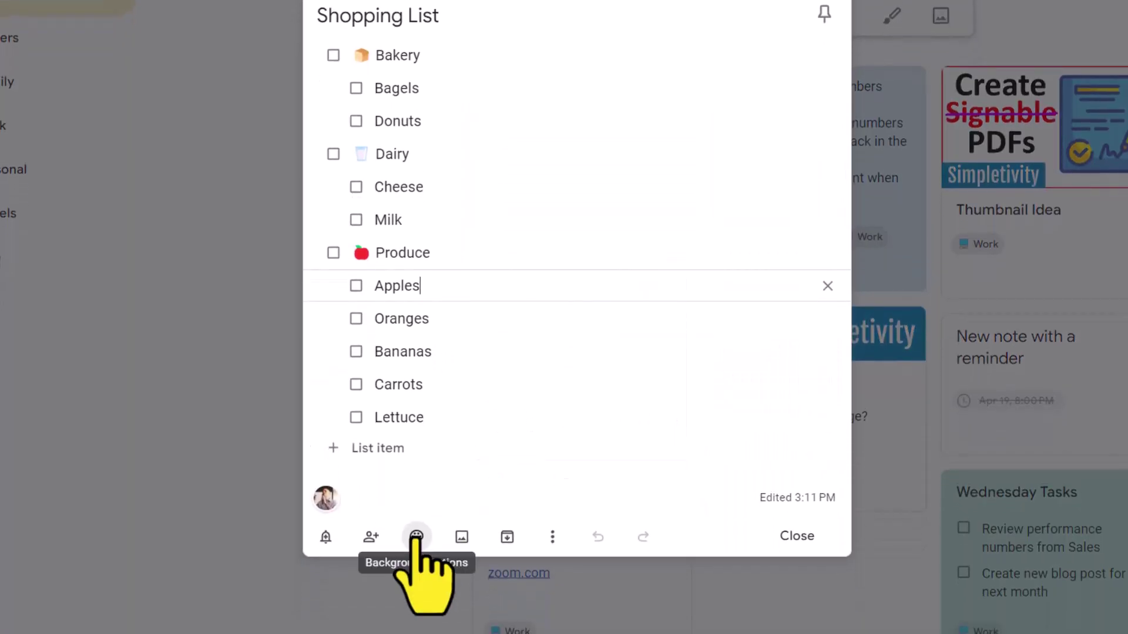
click(416, 538)
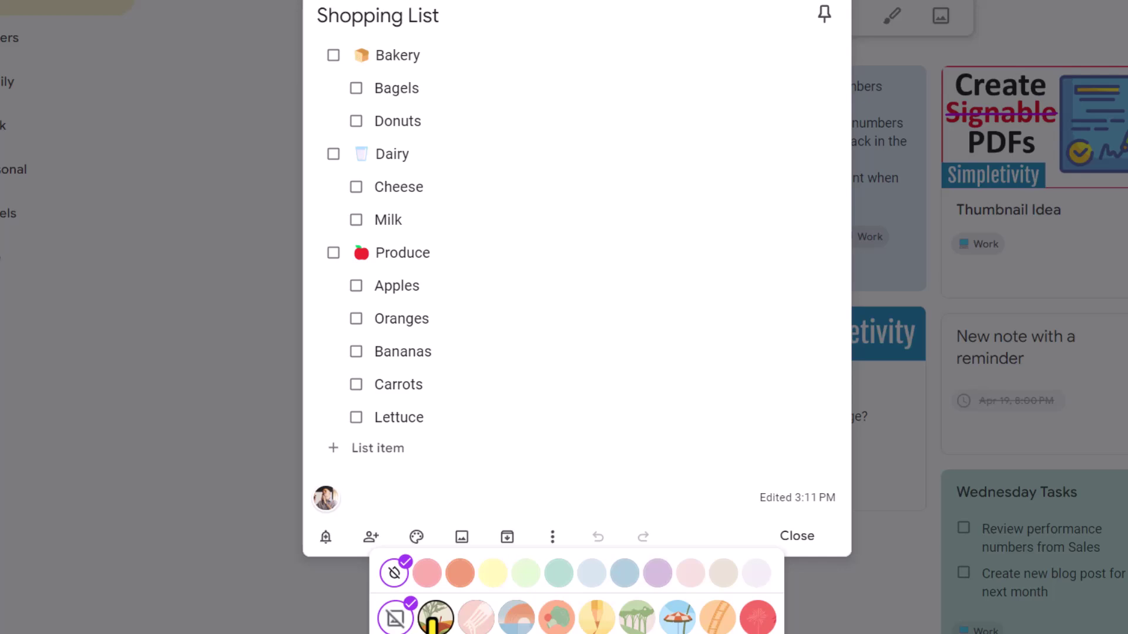
click(435, 618)
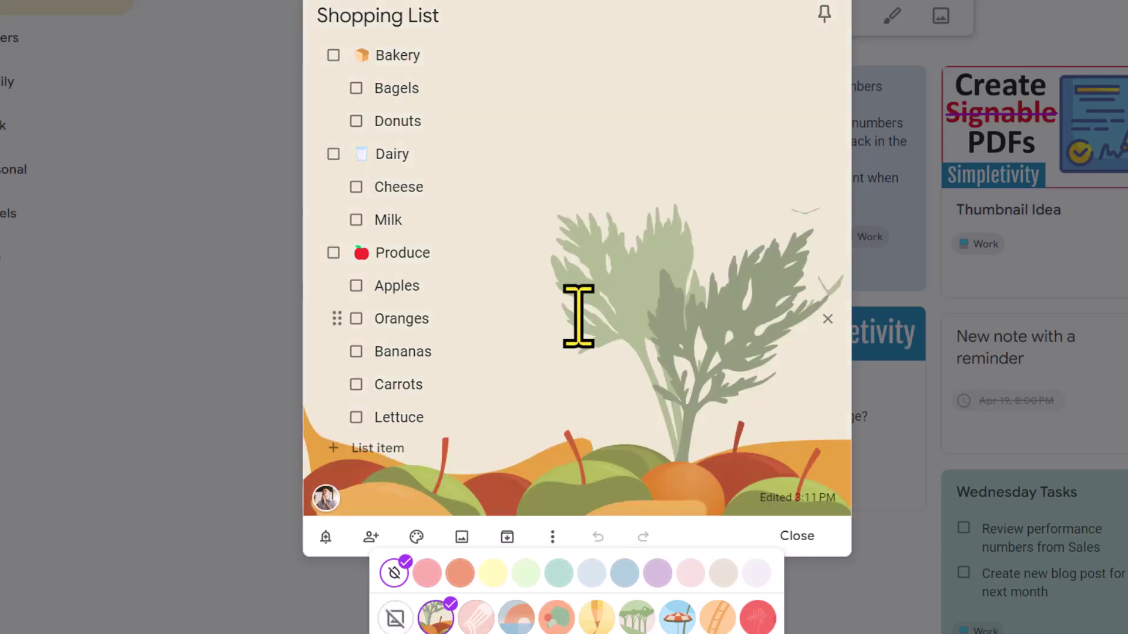
click(798, 537)
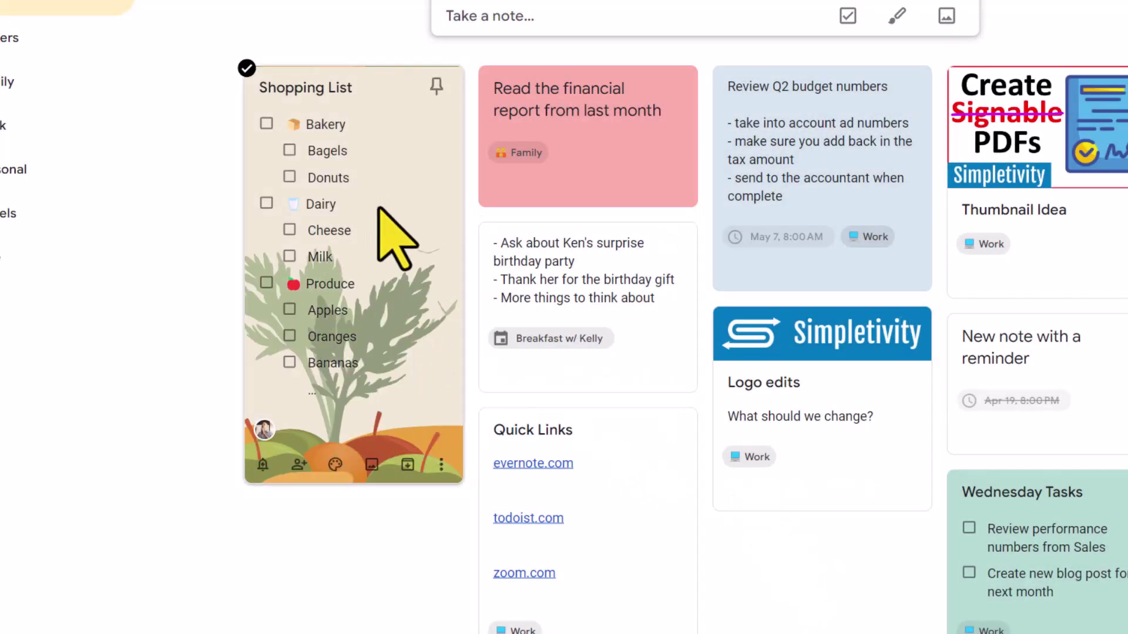
click(402, 173)
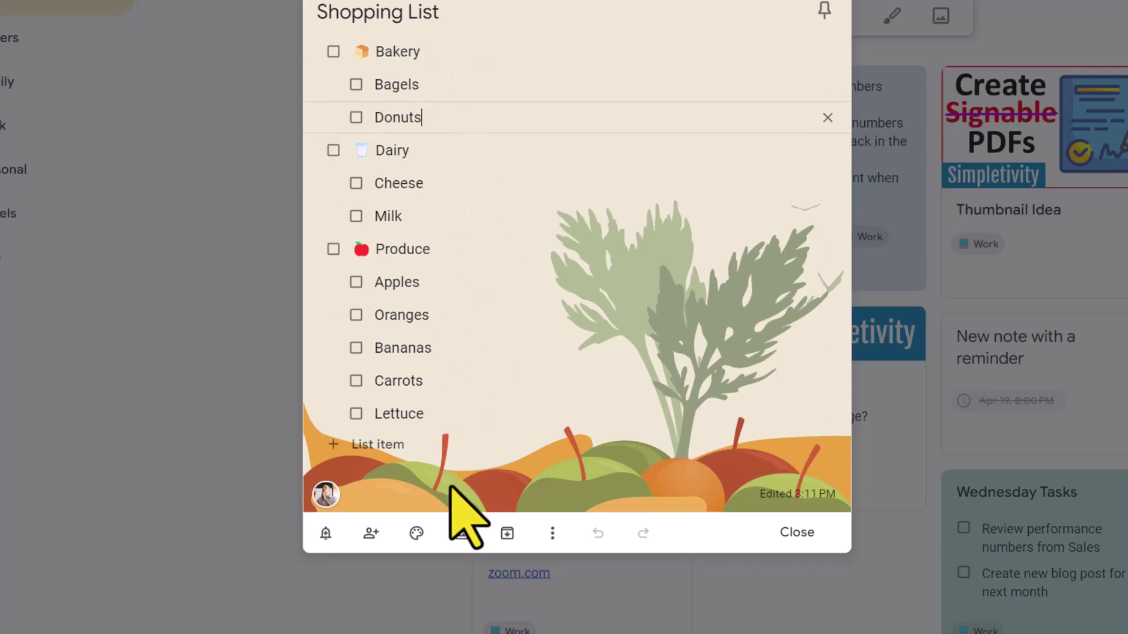
Remove the vegetable background, colour the note plain yellow, and close it.
click(416, 533)
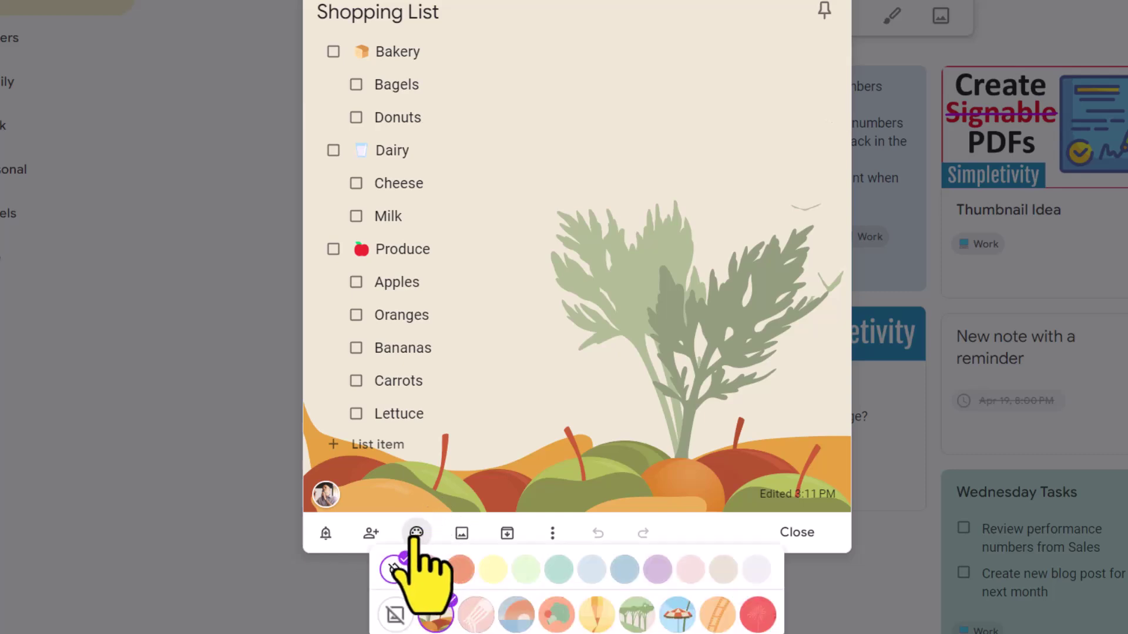
click(394, 614)
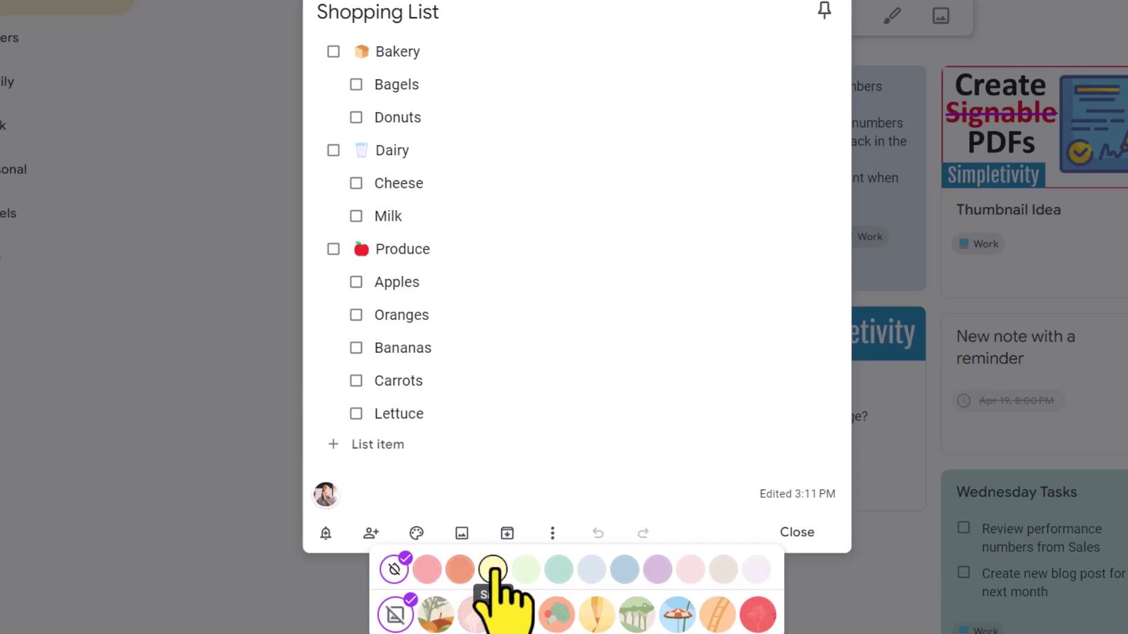
click(492, 570)
click(797, 533)
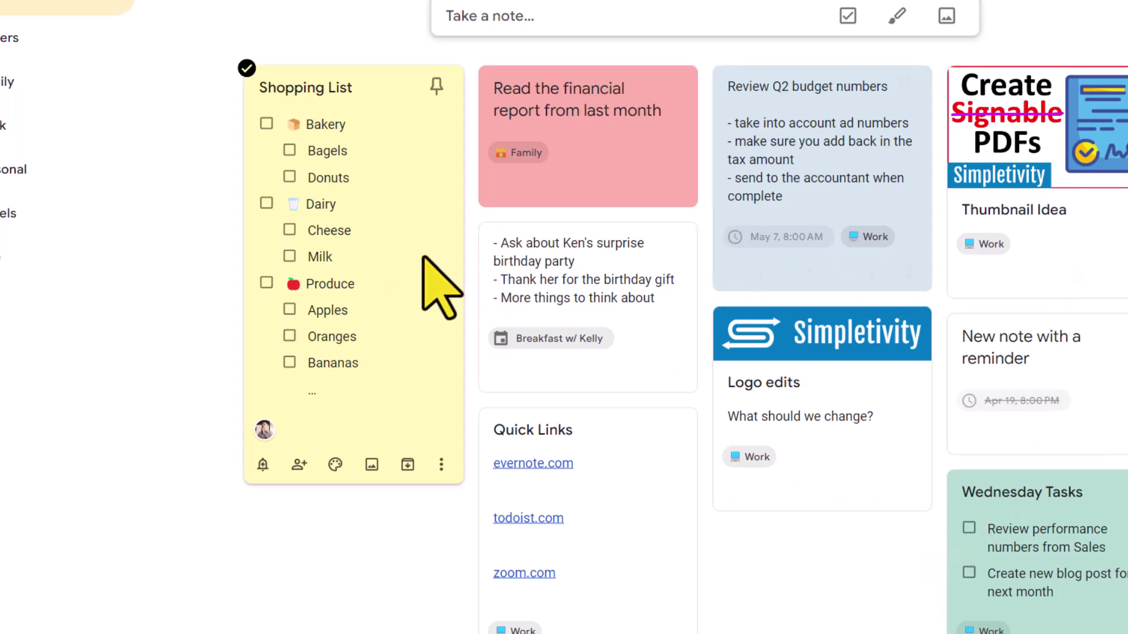
Pin the yellow Shopping List note to the Pinned section of the board.
click(436, 87)
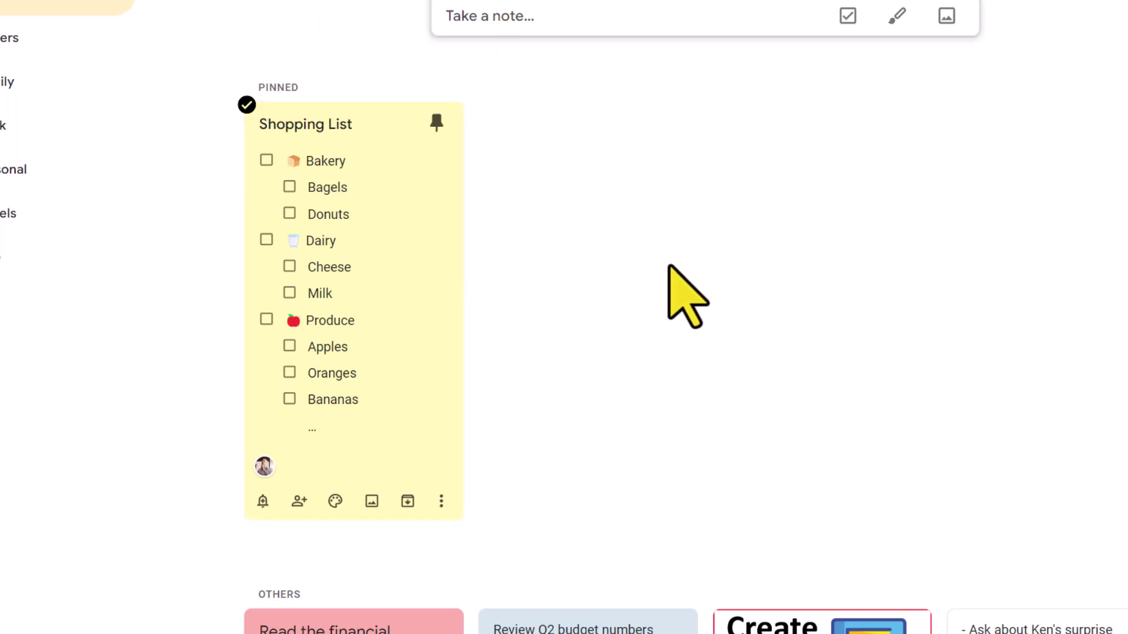
scroll(669, 268, down, 6)
scroll(685, 390, up, 6)
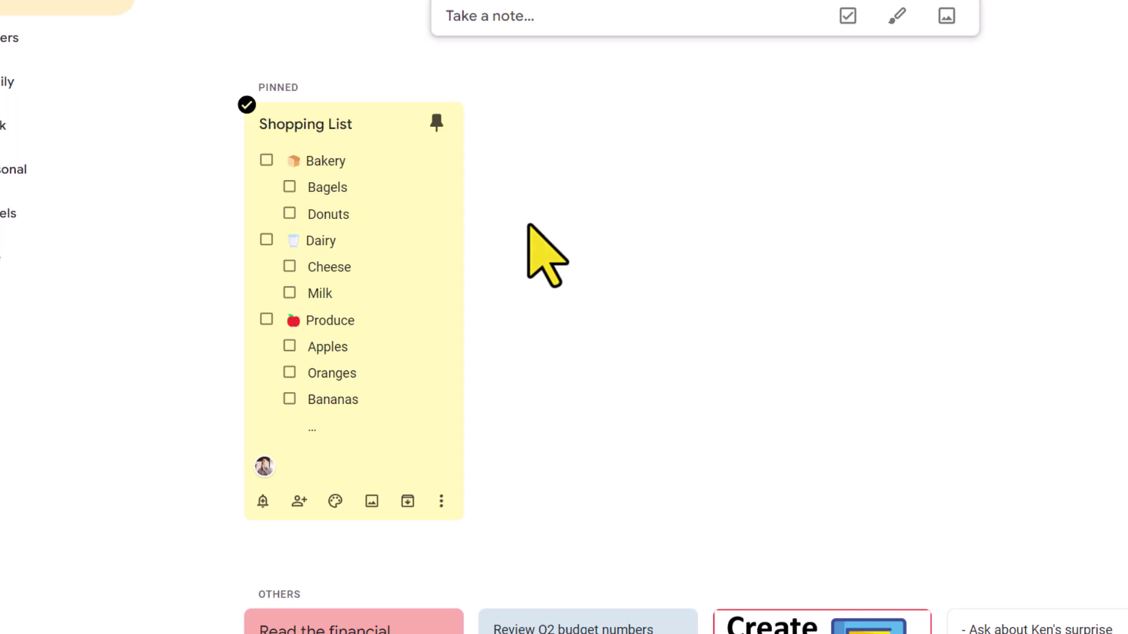
Open the note's reminder options, trying a Jul 5, 2024 date before backing out to the menu.
click(416, 234)
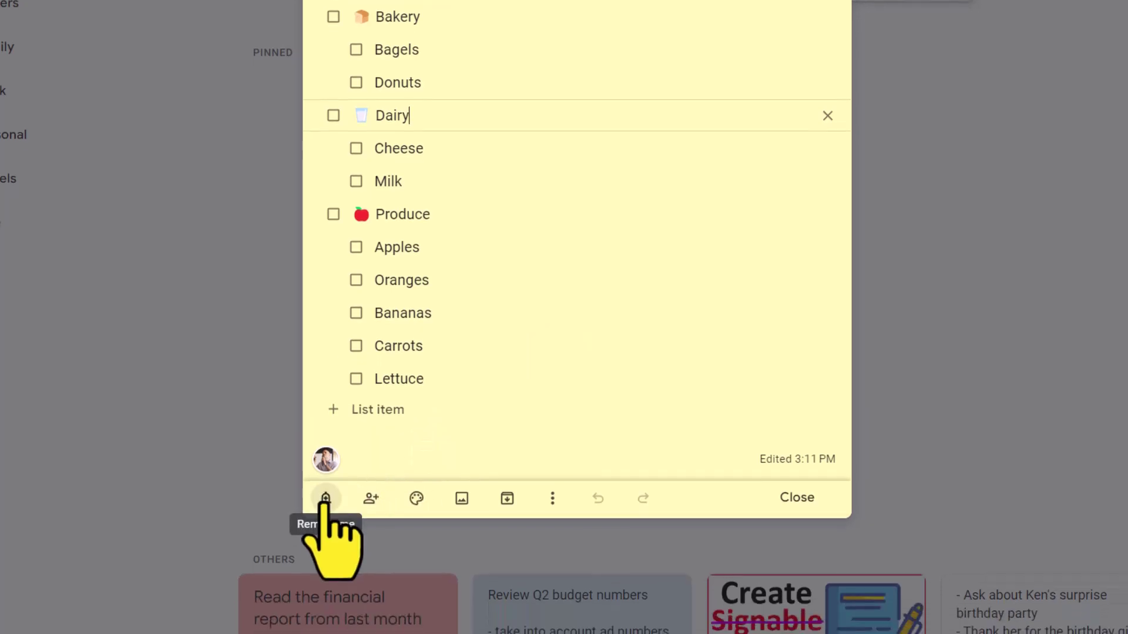
click(325, 471)
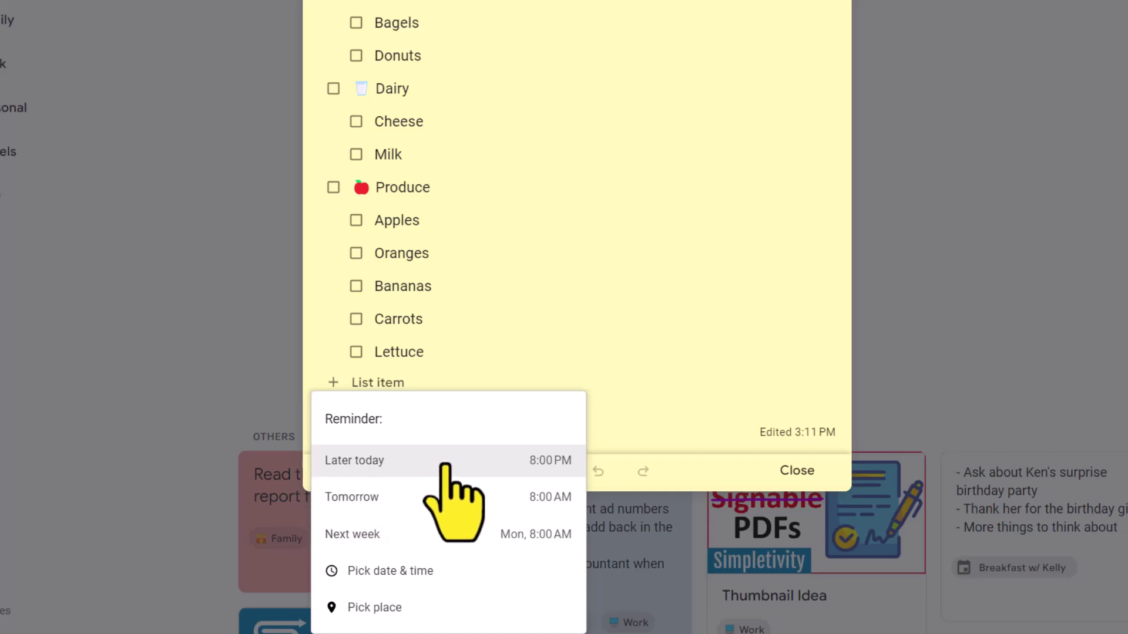
click(458, 572)
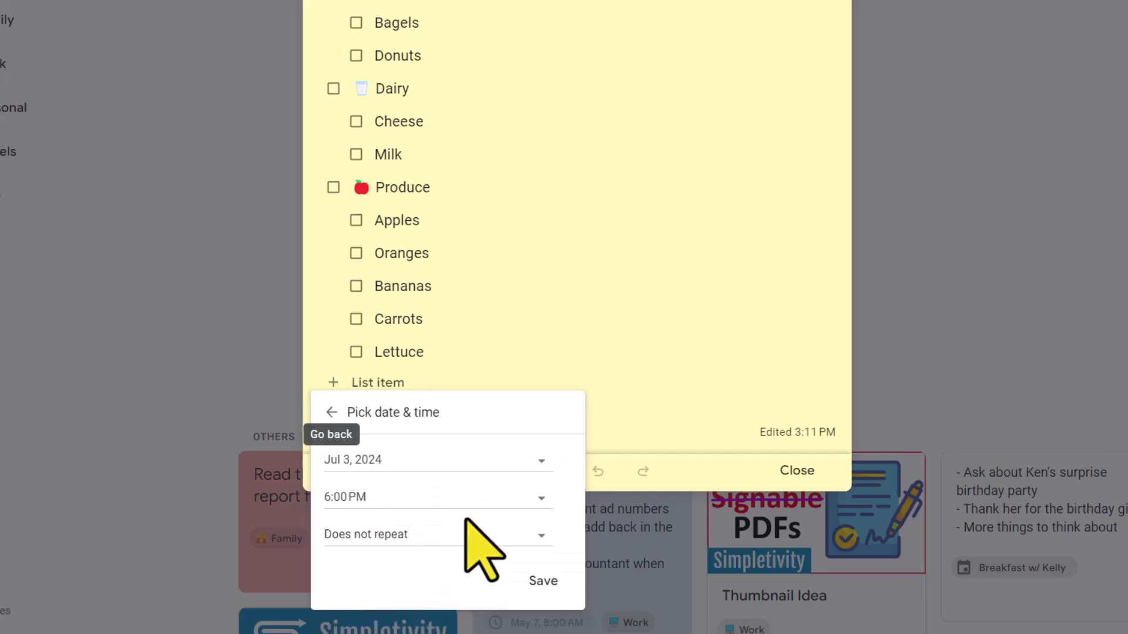
click(499, 463)
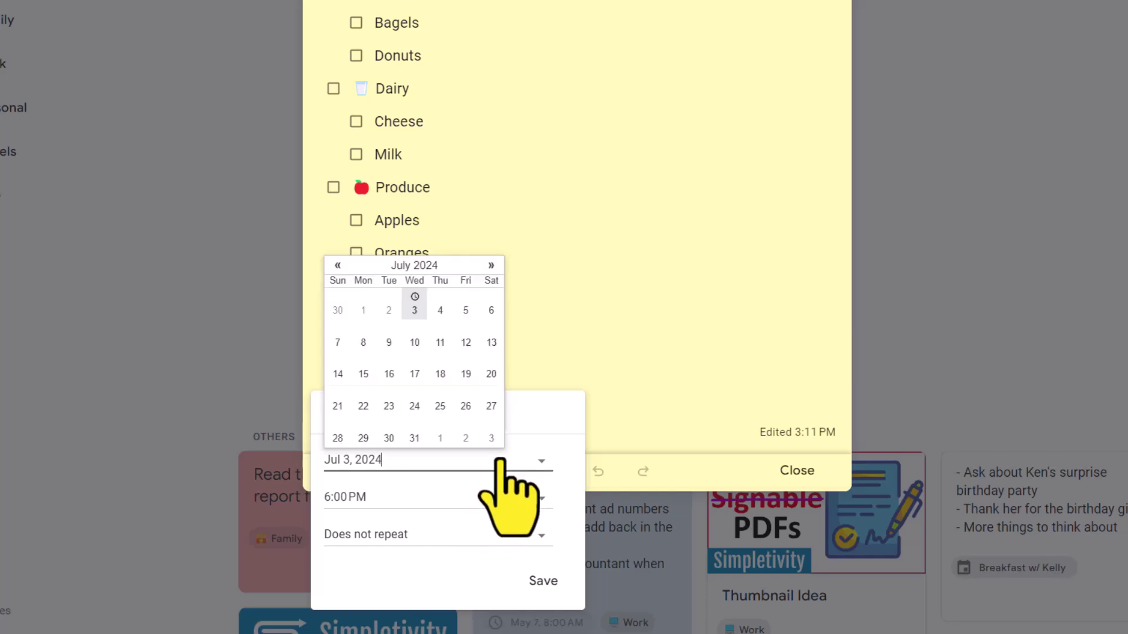
click(466, 311)
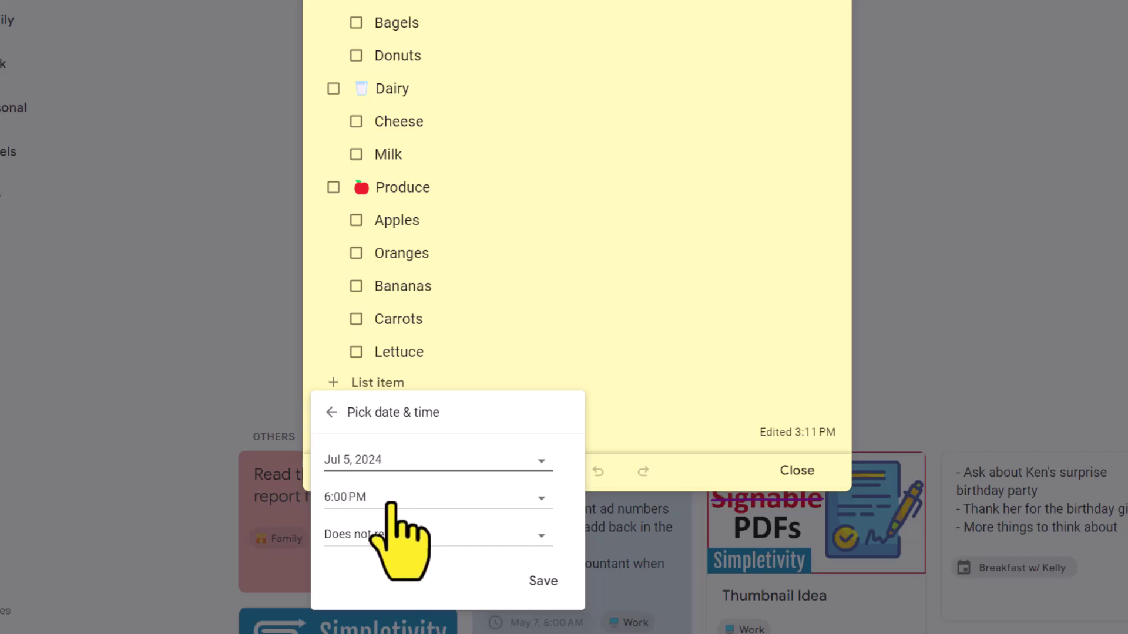
key(Escape)
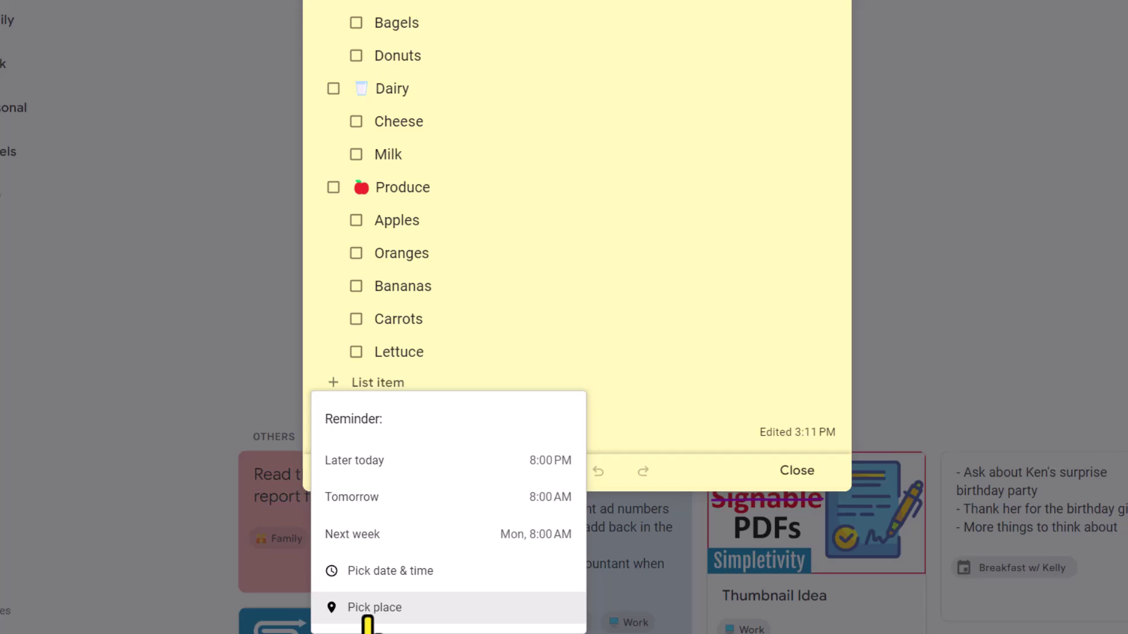
Add a location reminder for the Brooklyn Avenue Safeway in Seattle and close the note.
click(388, 608)
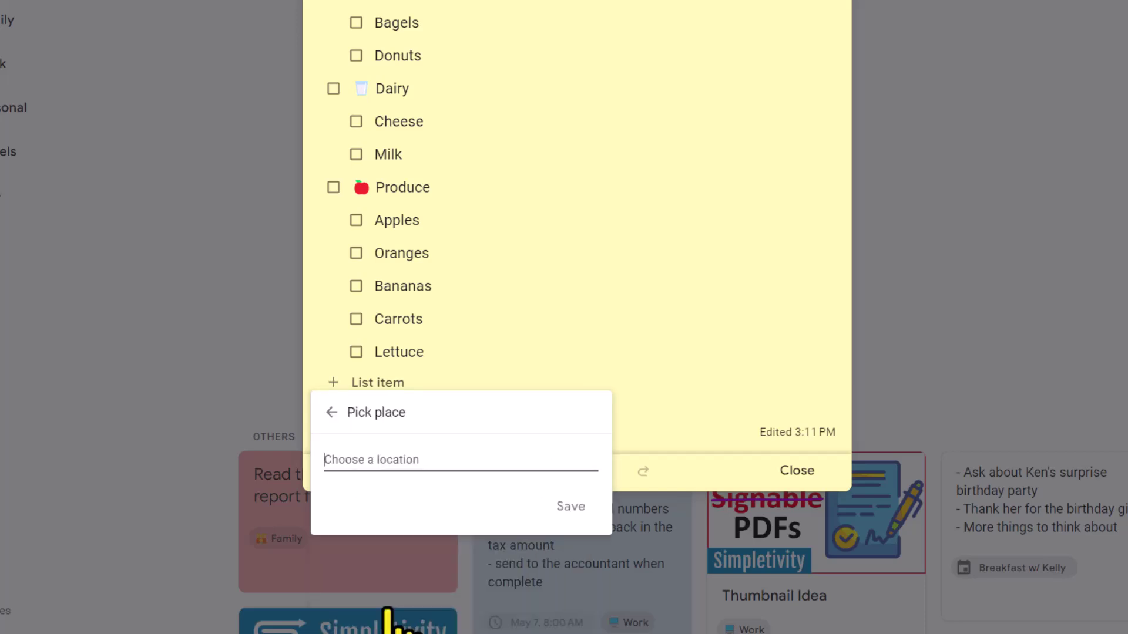
text(safeway)
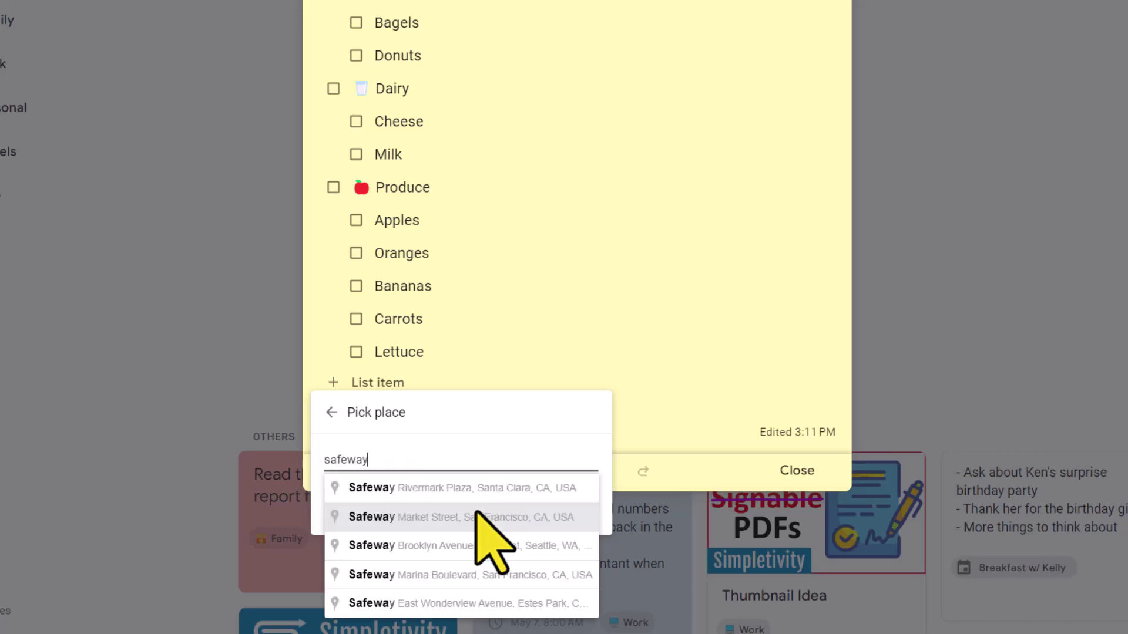
text( seattle)
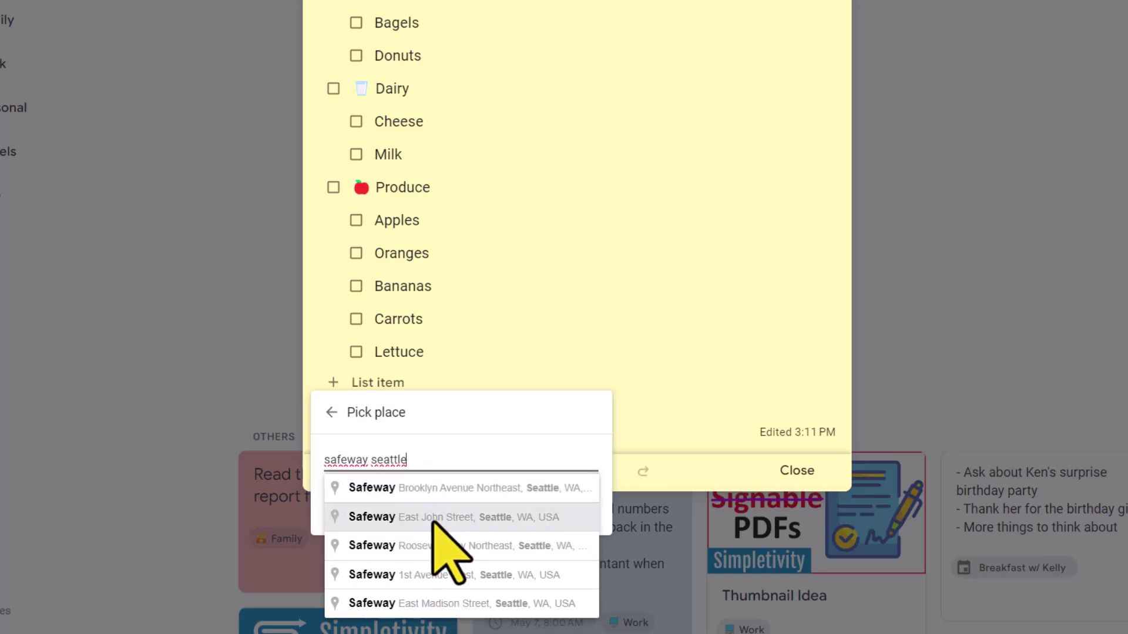
click(428, 488)
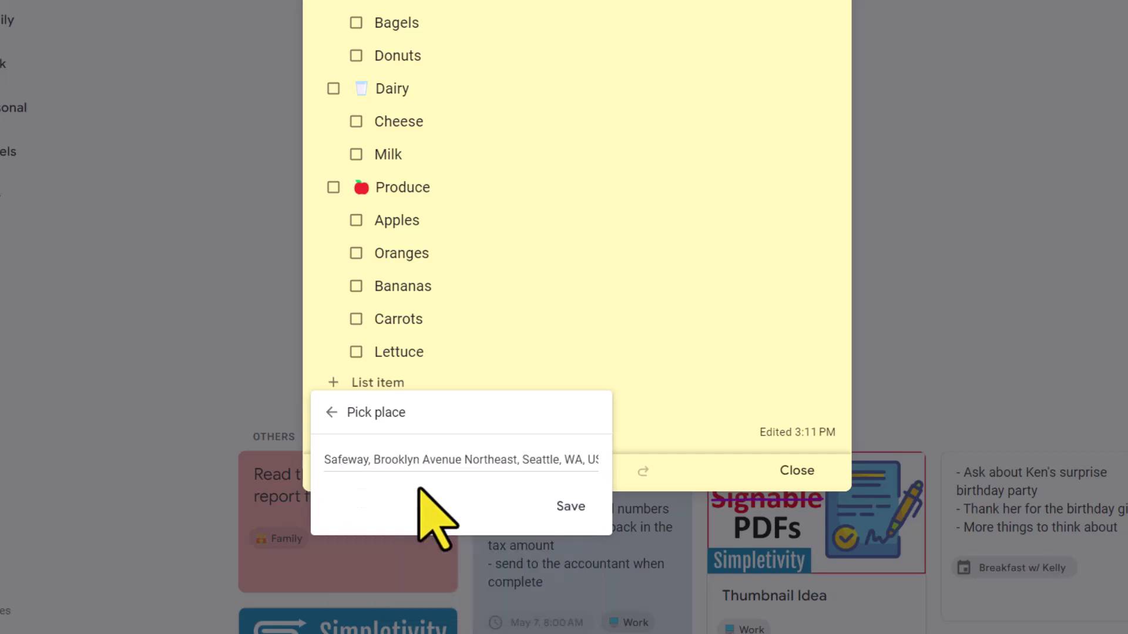
click(568, 505)
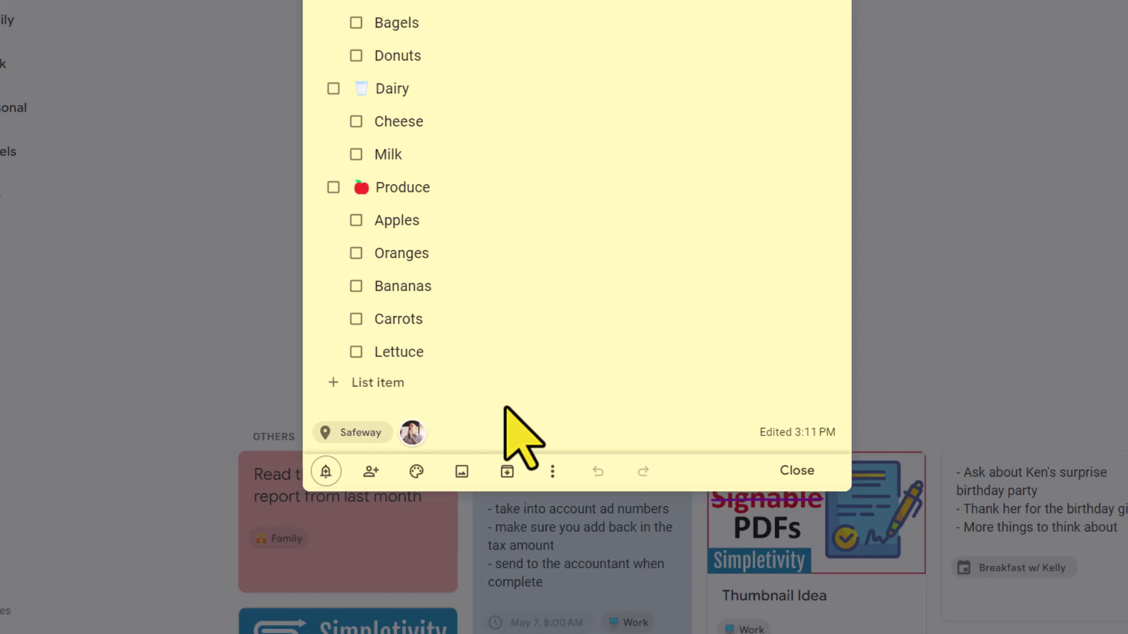
click(796, 470)
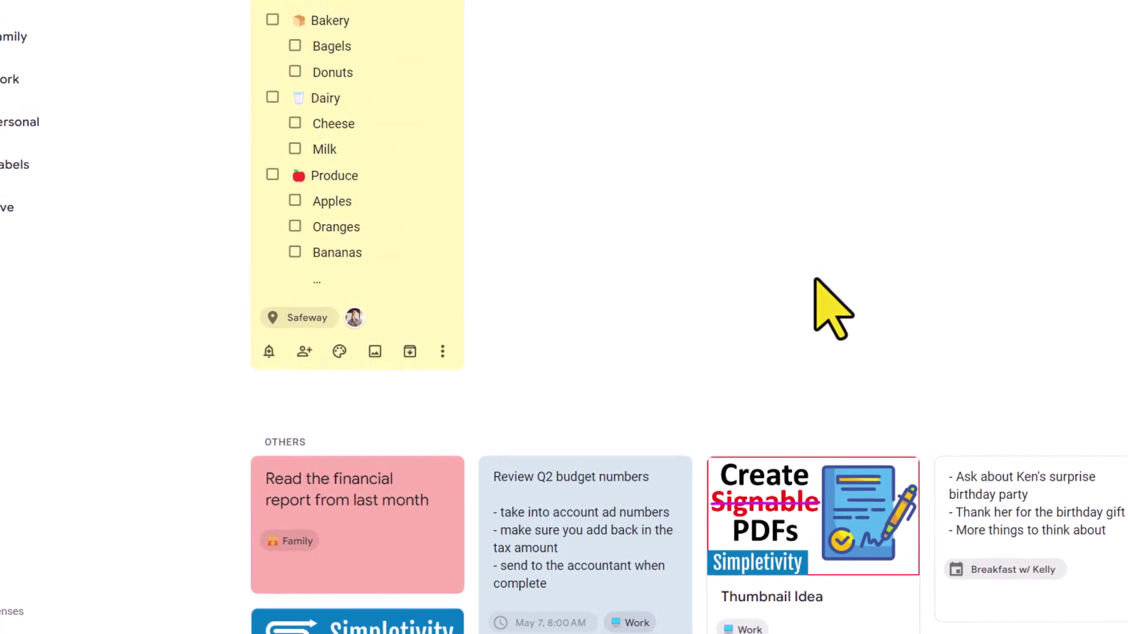